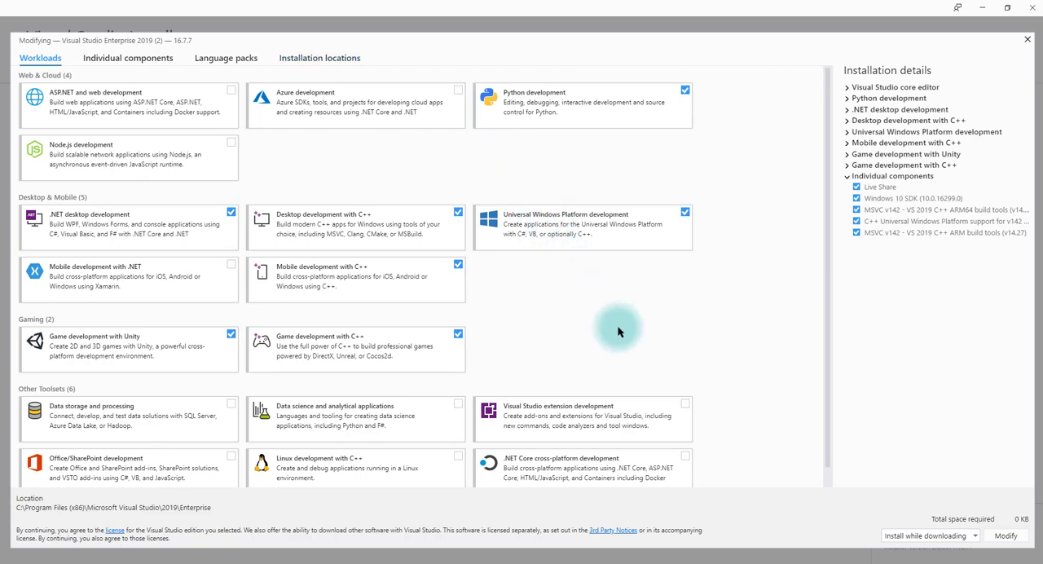
Step: Review the selected workloads of the Visual Studio Enterprise 2019 installation, including Python development, and close the modification window without changes
scroll(621, 336, "down", 1)
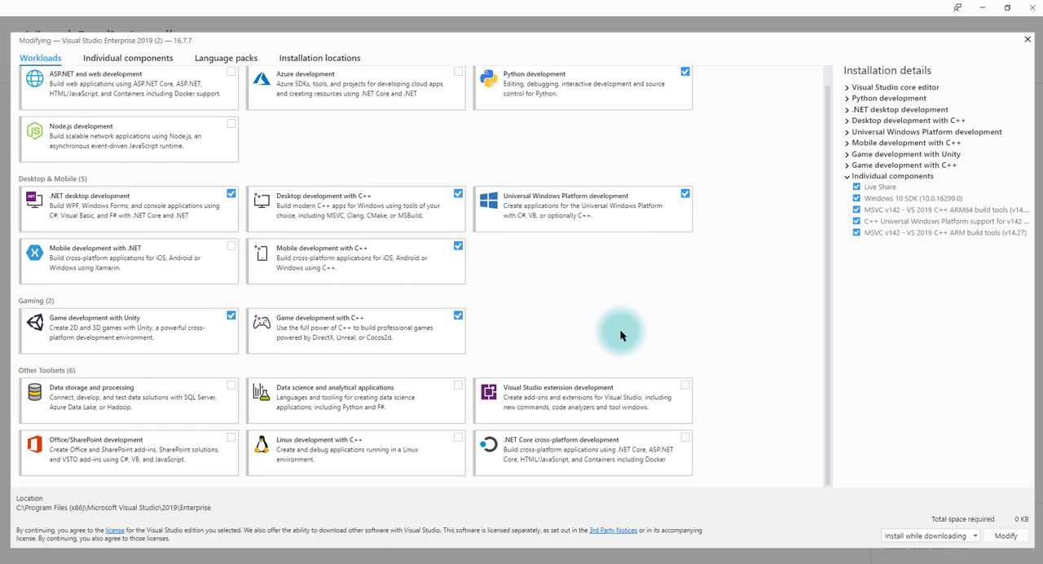
scroll(621, 336, "up", 1)
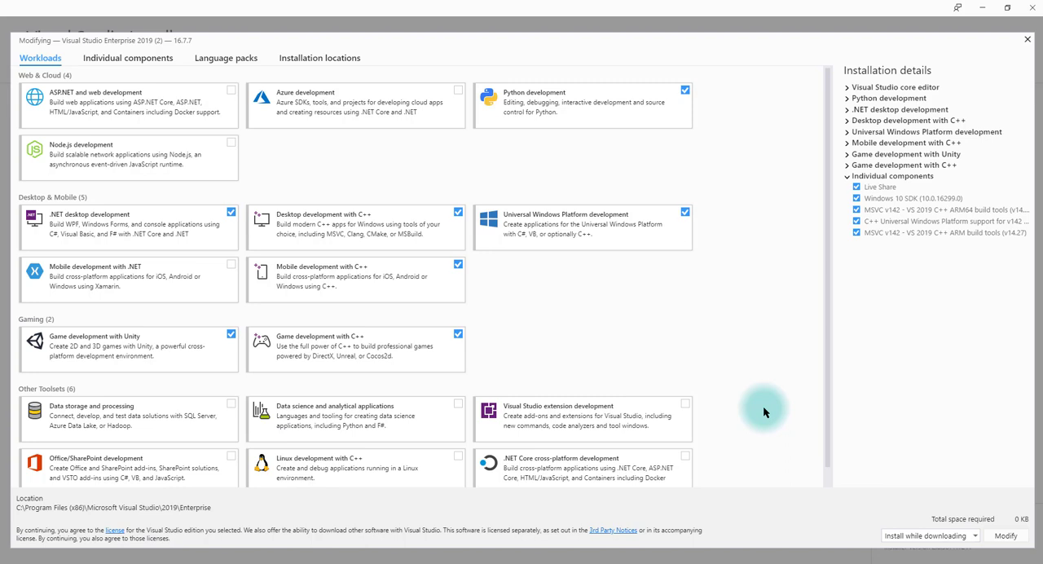
left_click(1027, 41)
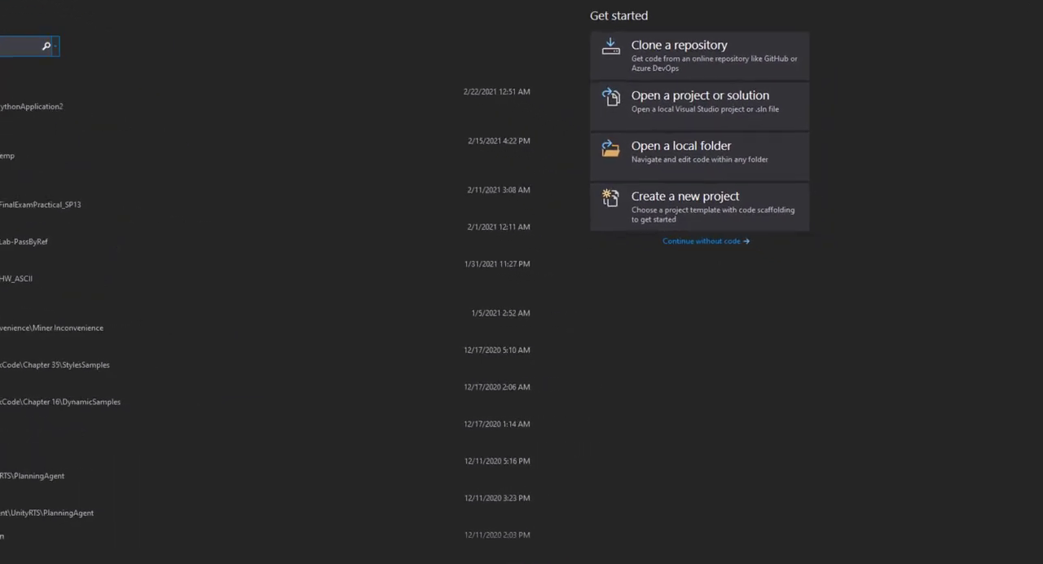
Step: Start a new project, filter the templates by the Python language, and look through the available project templates
left_click(552, 161)
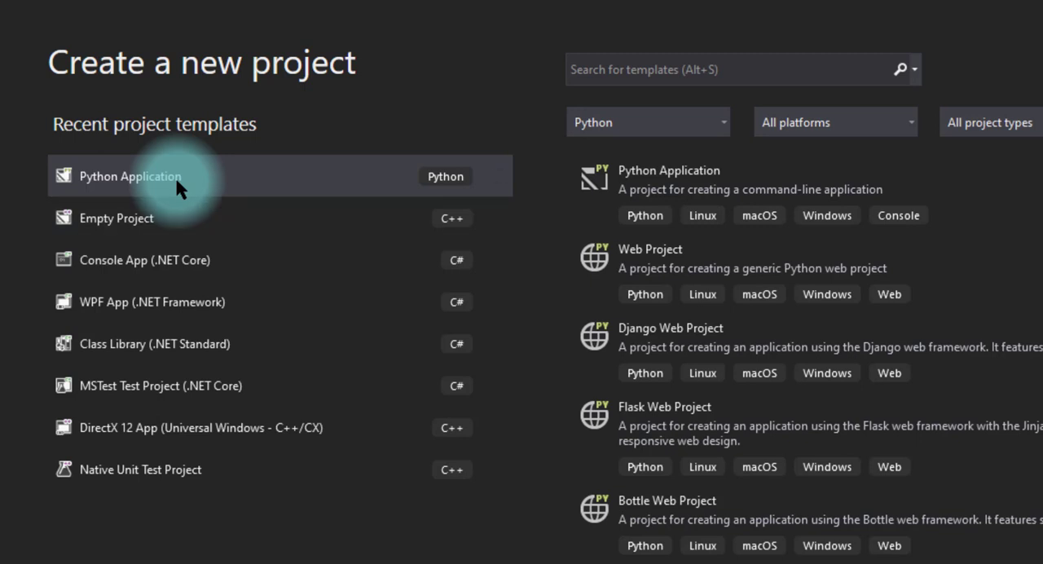
left_click(723, 122)
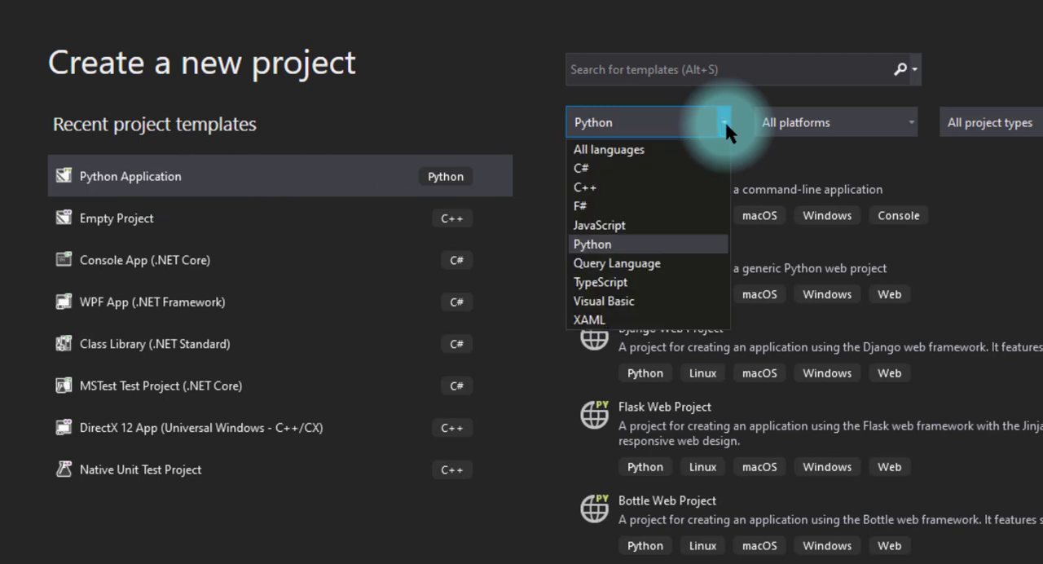
left_click(598, 238)
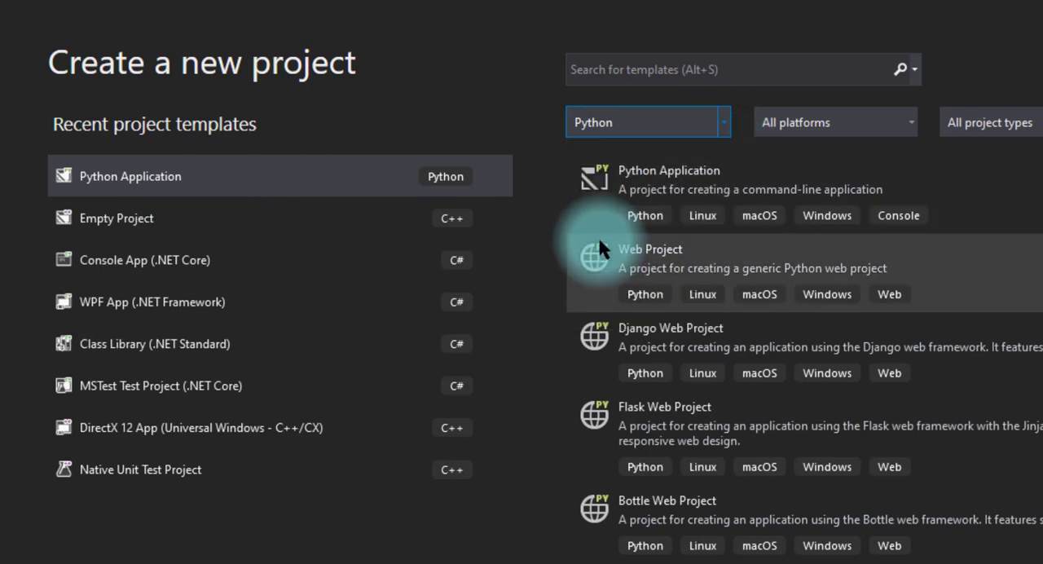
scroll(598, 234, "down", 10)
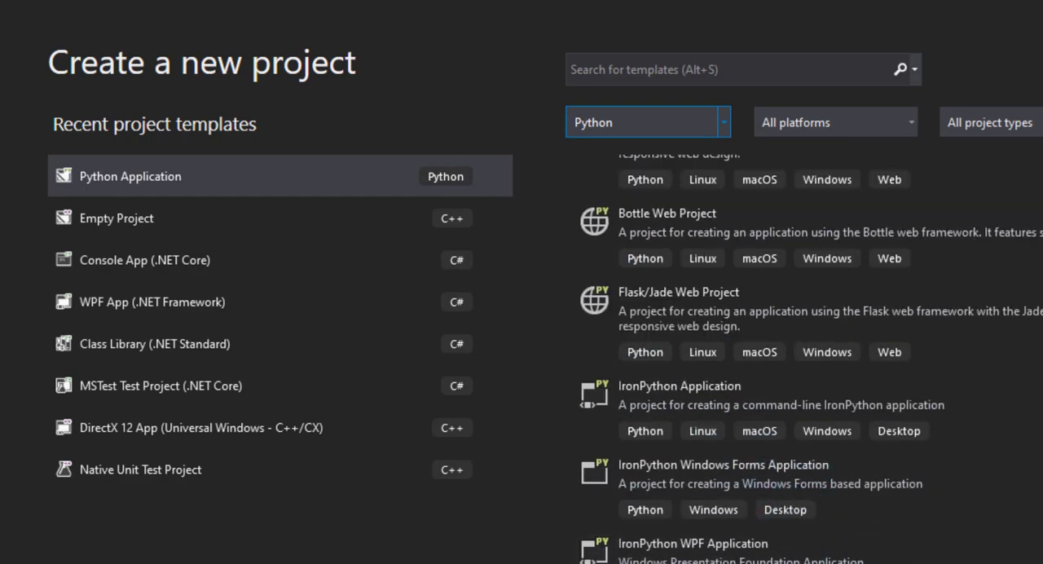
scroll(811, 358, "down", 3)
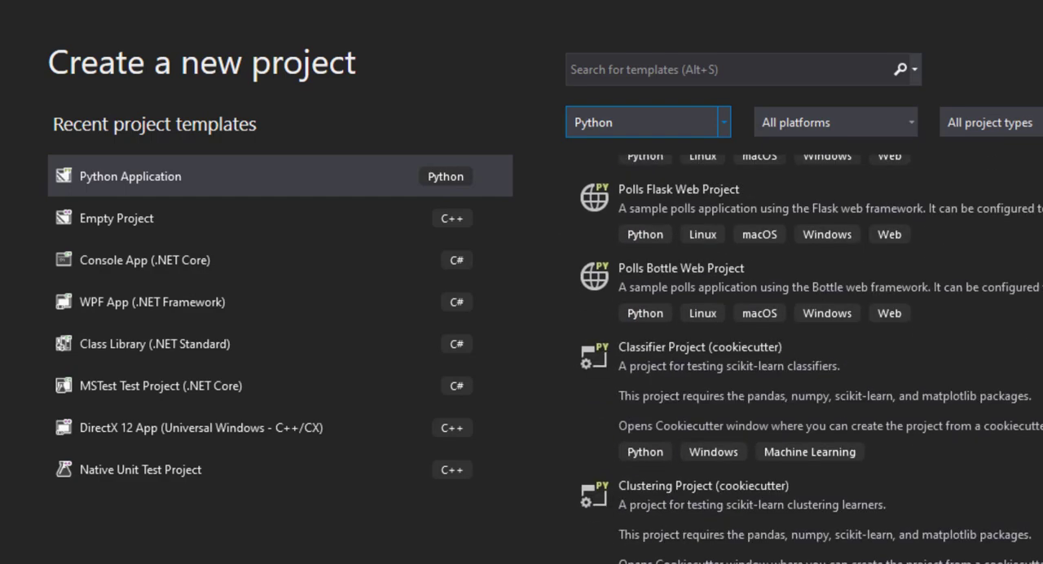
scroll(811, 358, "up", 15)
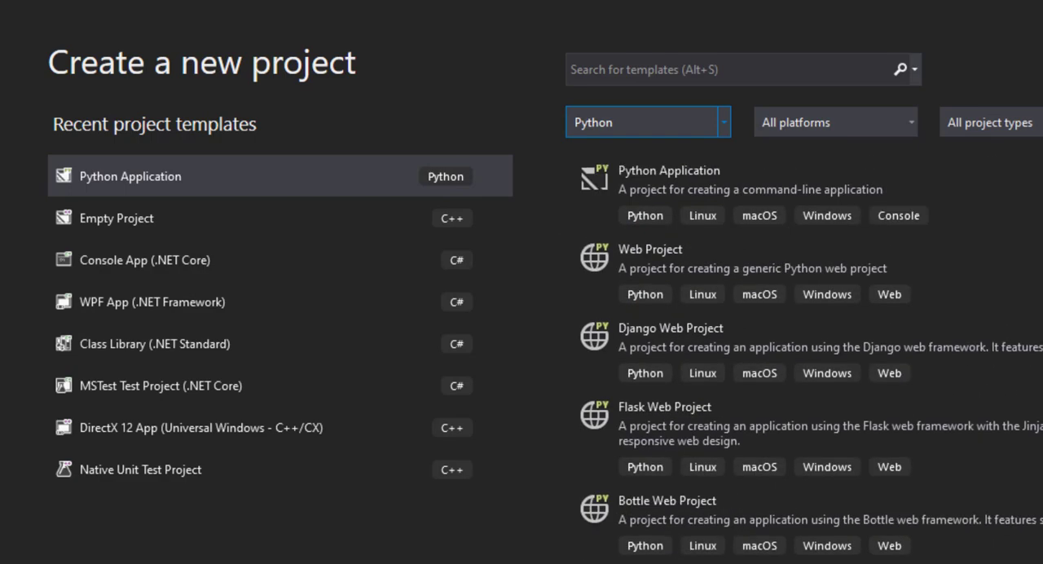
Step: Create a project from the Python Application template with the default name PythonApplication3 and the default location
left_click(707, 177)
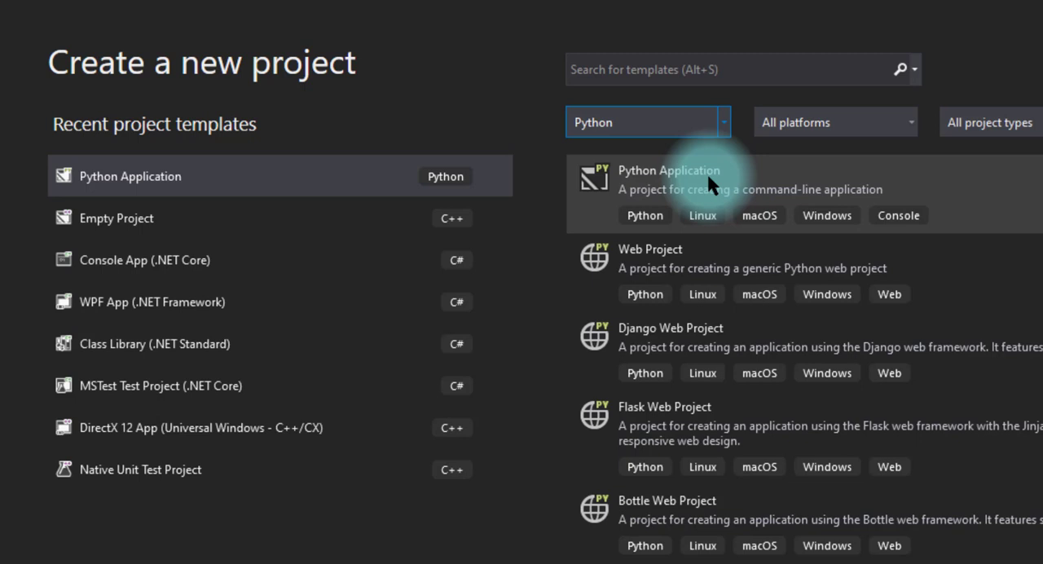
left_click(707, 171)
key("Return")
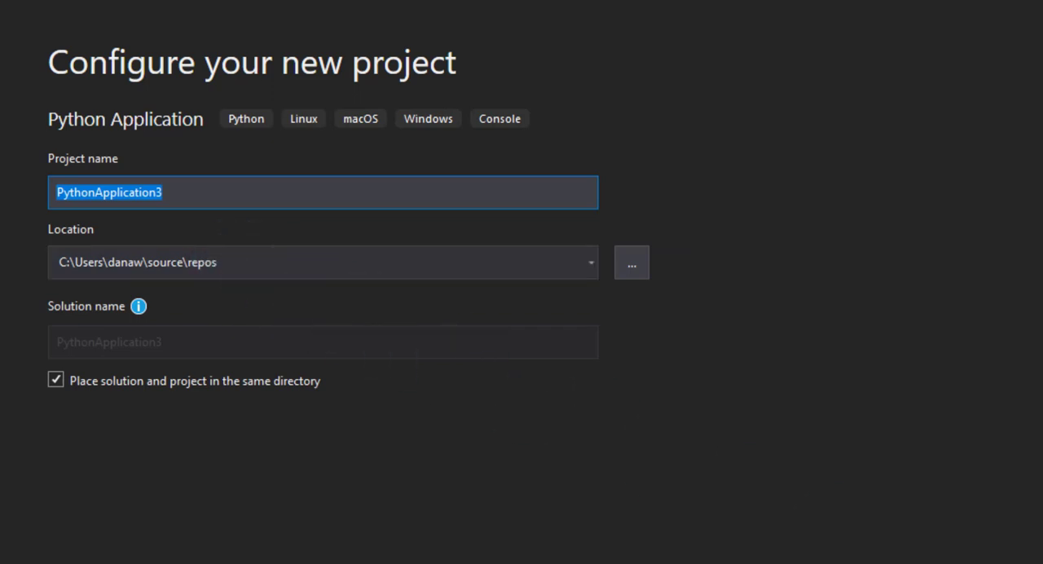
key("Return")
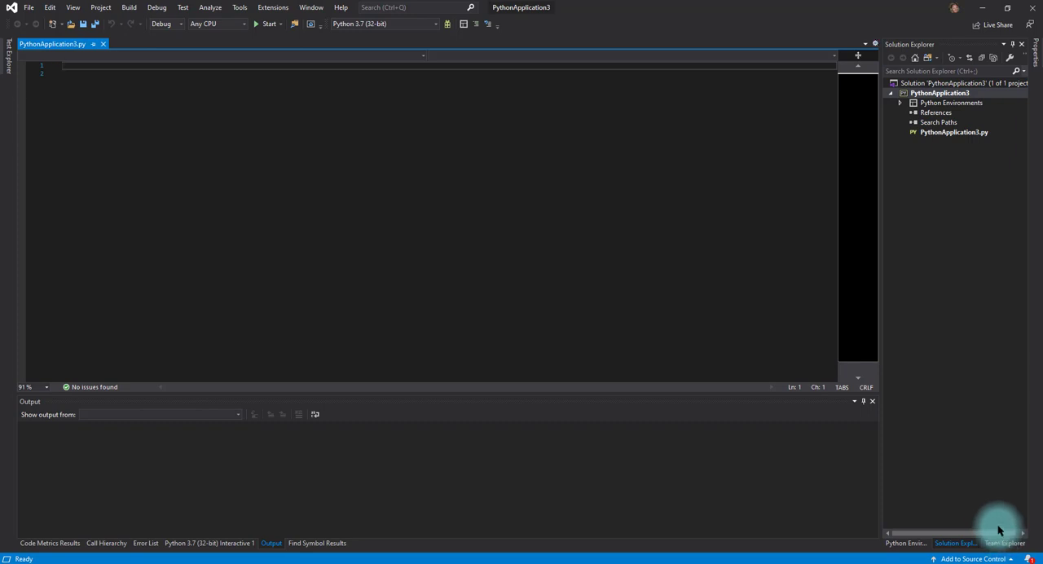
Step: Start adding an existing Python environment to PythonApplication3 and choose Python 3.7 (64-bit)
left_click(900, 103)
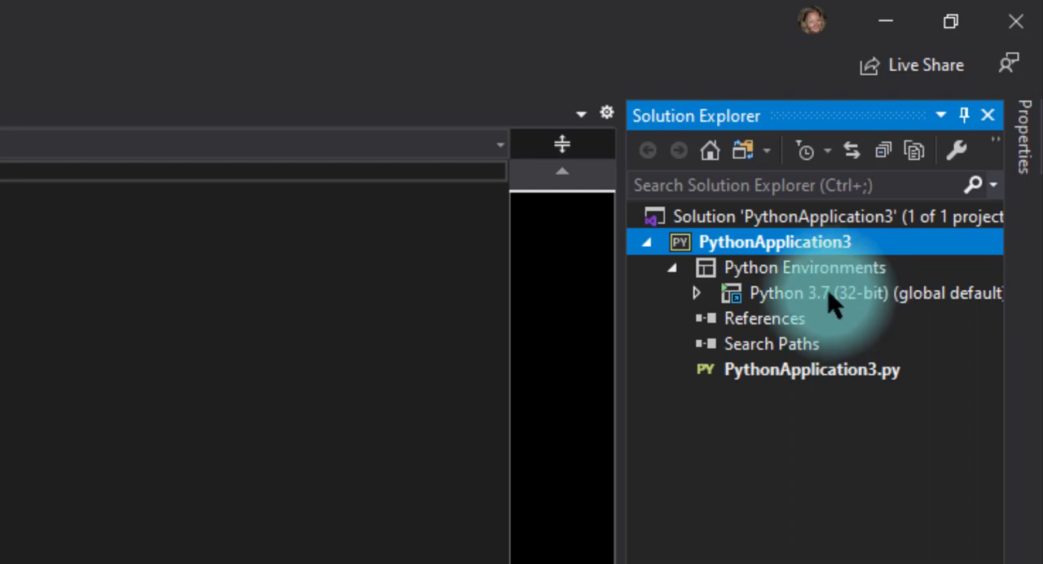
left_click(788, 274)
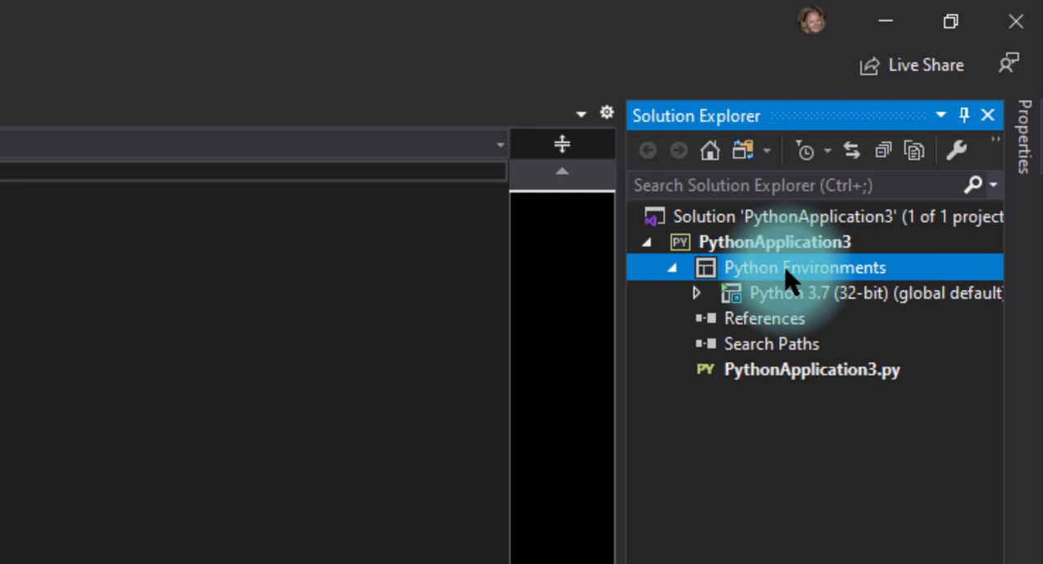
right_click(788, 274)
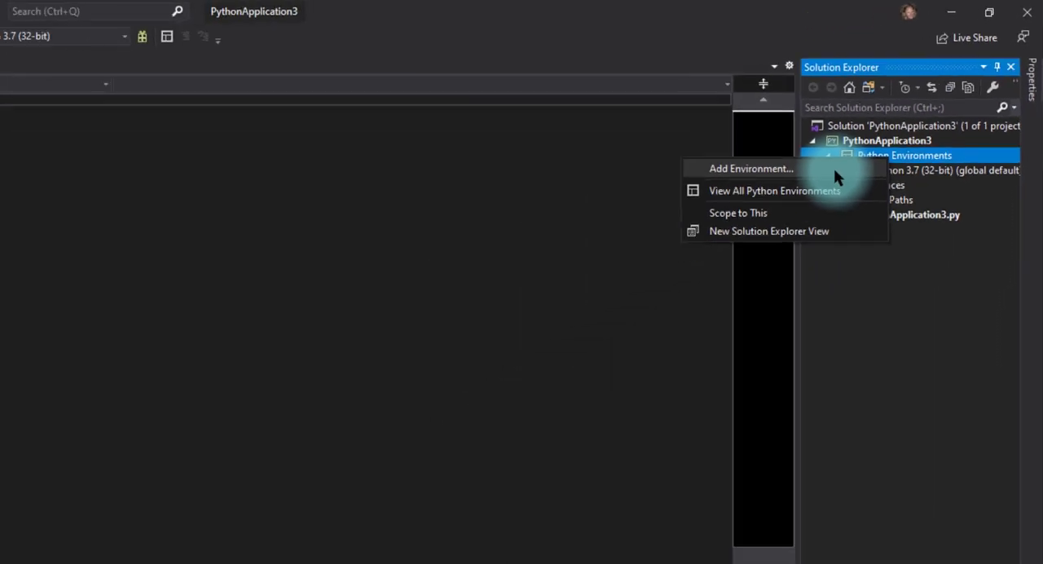
left_click(905, 112)
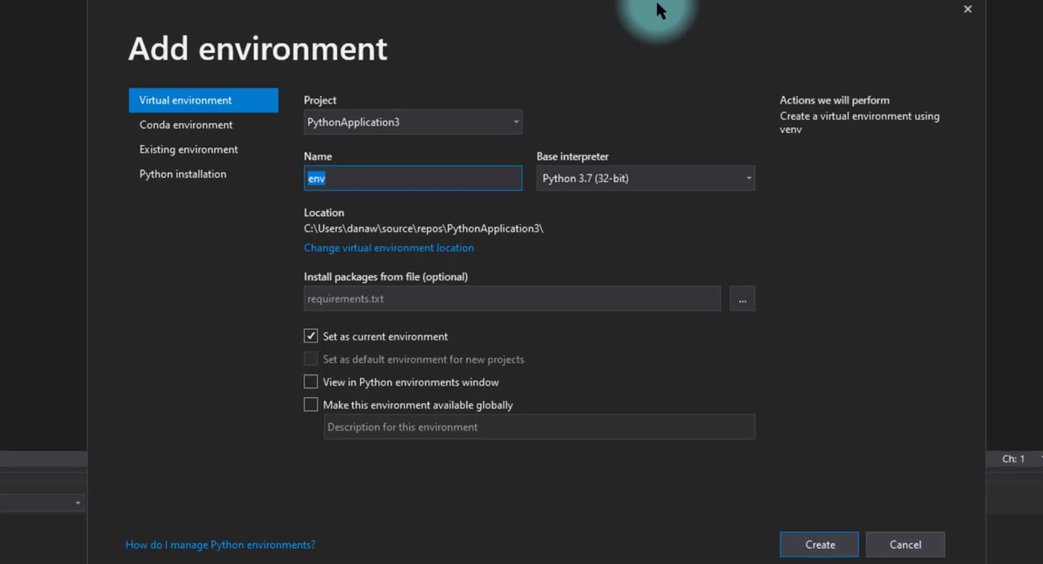
left_click(220, 151)
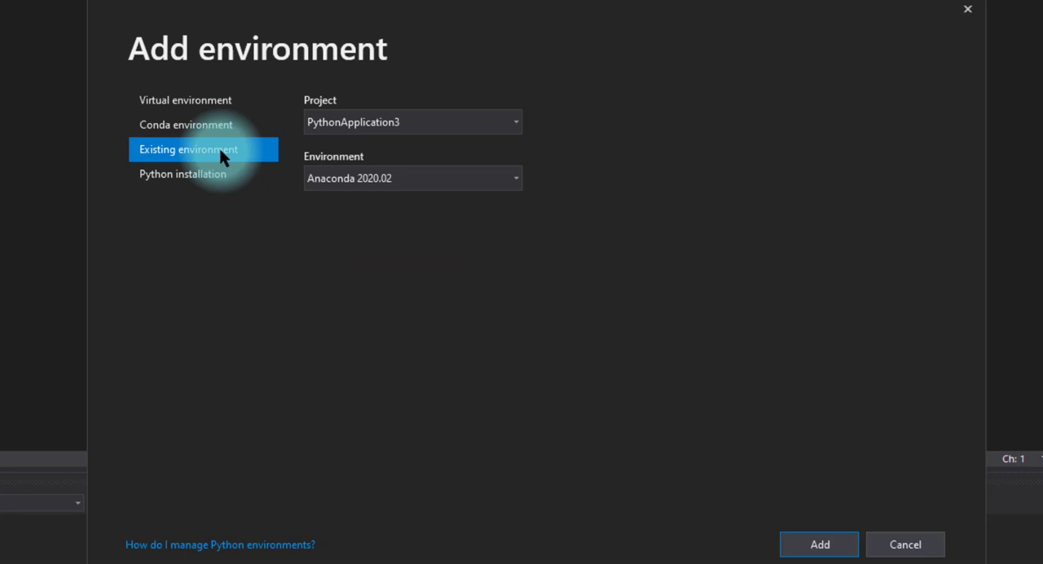
left_click(516, 180)
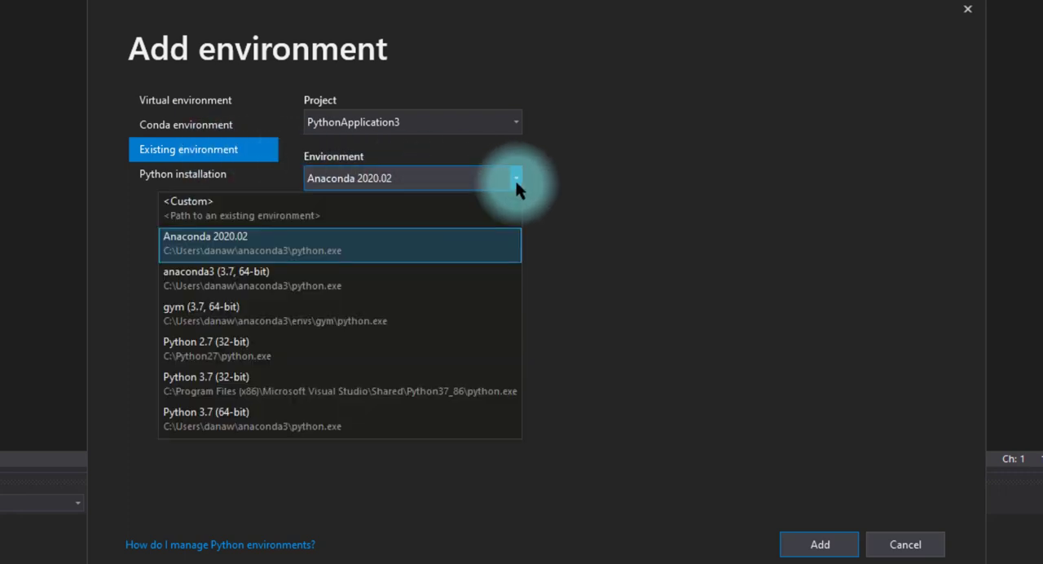
left_click(239, 420)
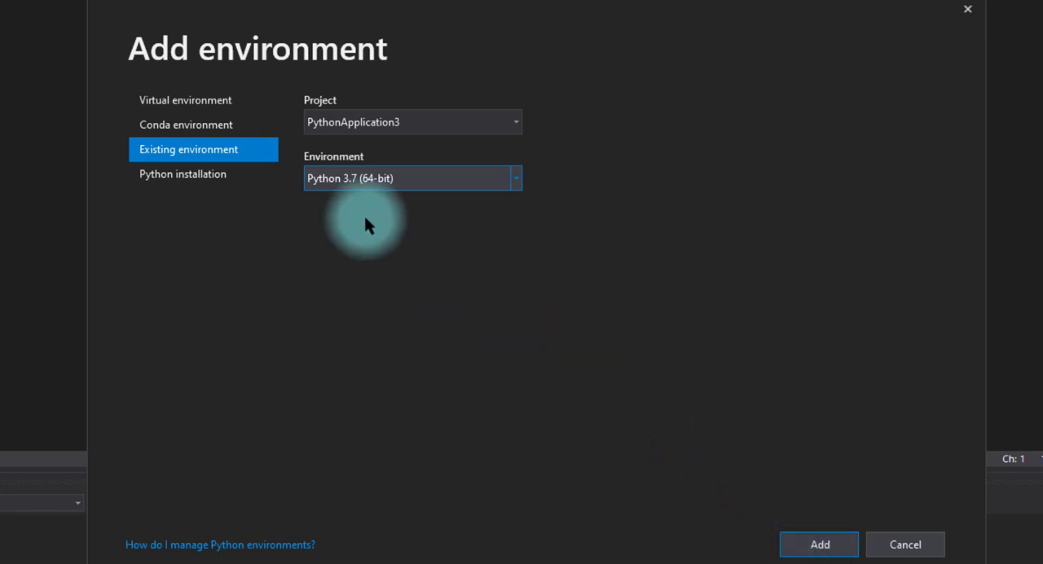
Step: Review the virtual environment settings and the Python versions offered for installation
left_click(202, 100)
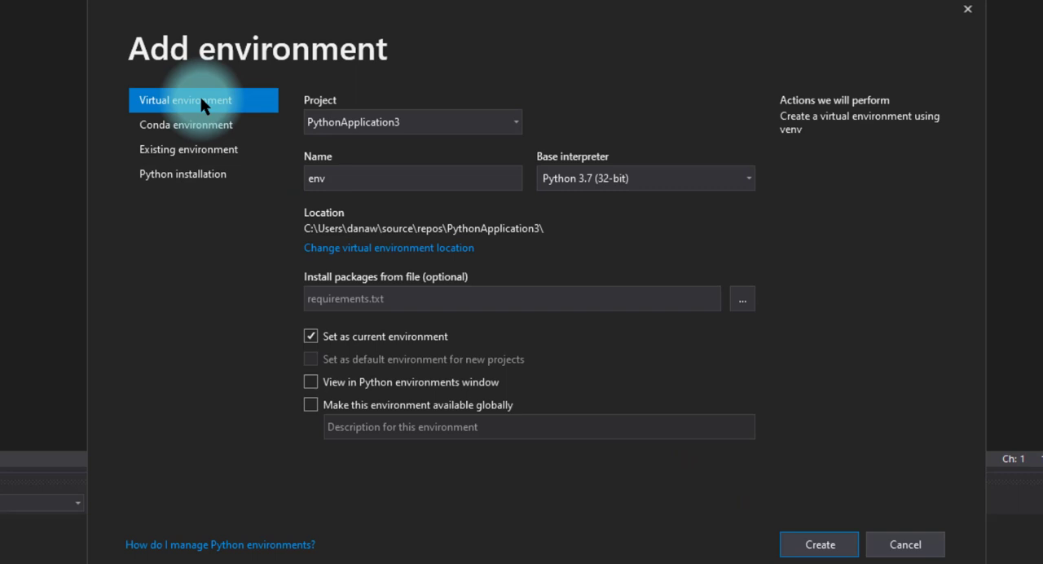
left_click(207, 175)
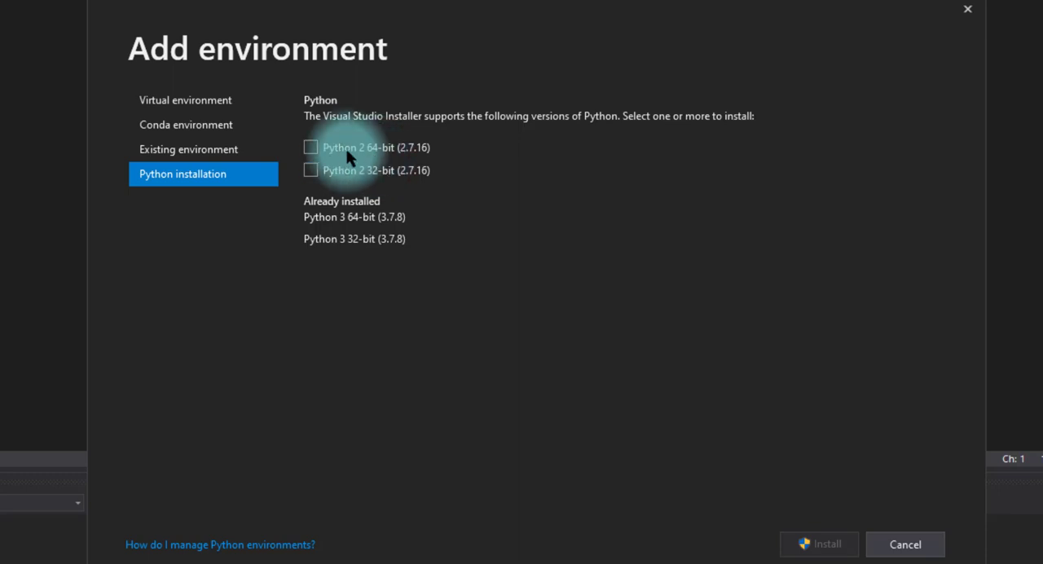
left_click(189, 106)
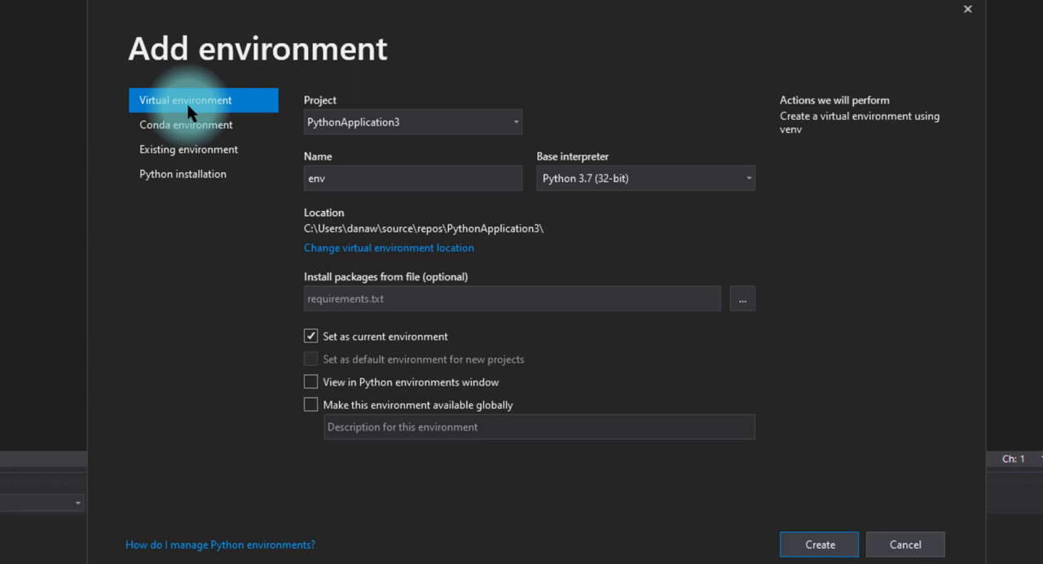
Step: Add the existing Python 3.7 (64-bit) environment to the project and select it in the project tree
left_click(194, 150)
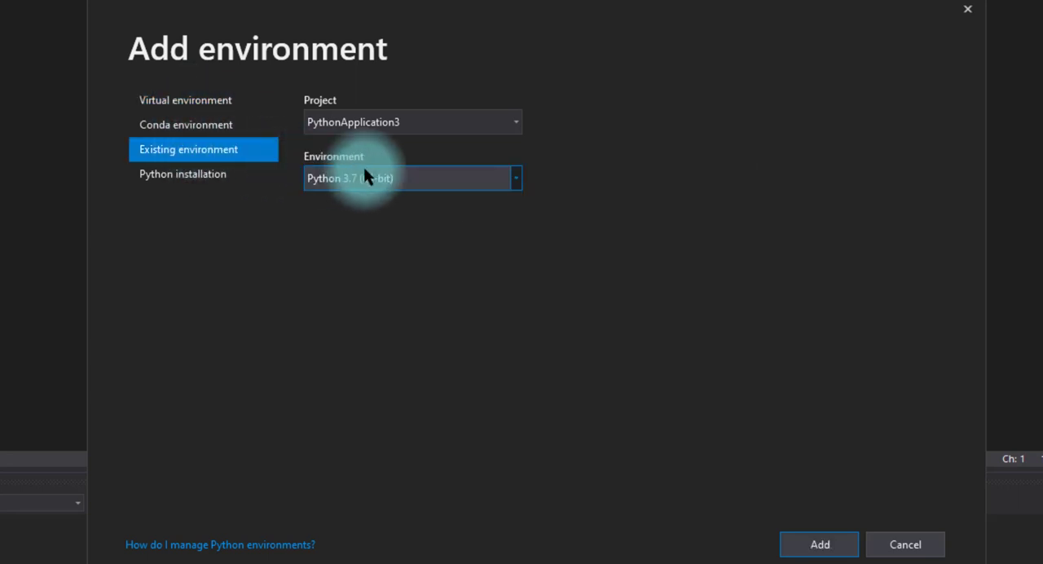
left_click(823, 543)
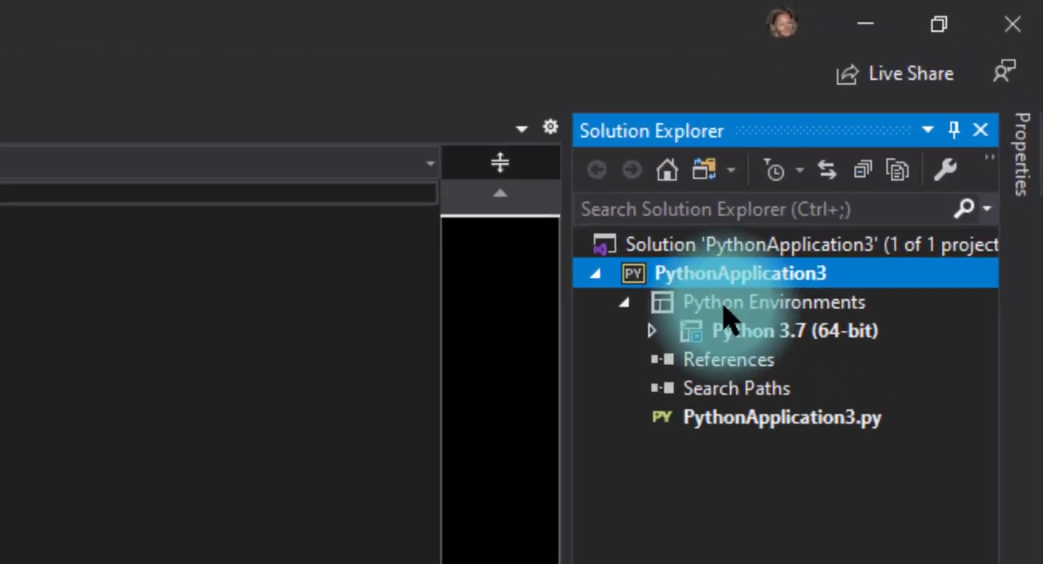
left_click(774, 334)
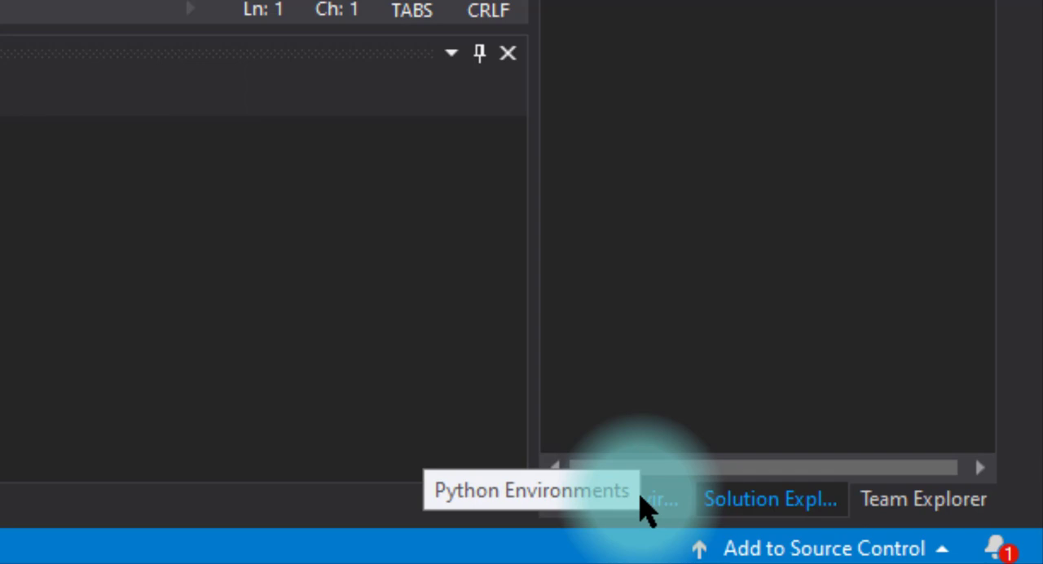
Step: Open the list of all Python environments and make Python 3.7 (64-bit) the default environment for new projects
left_click(642, 498)
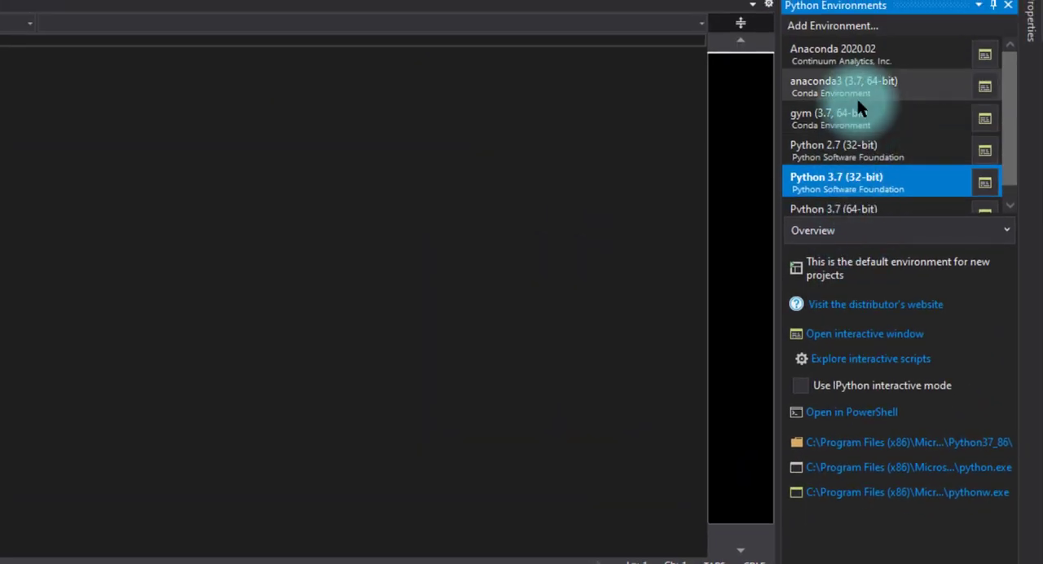
scroll(858, 101, "down", 1)
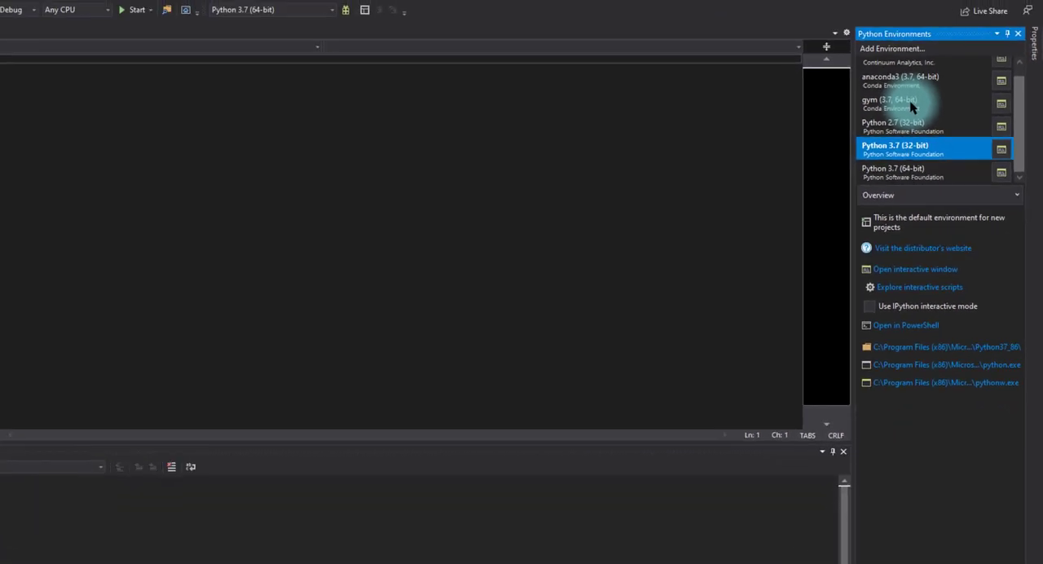
left_click(437, 26)
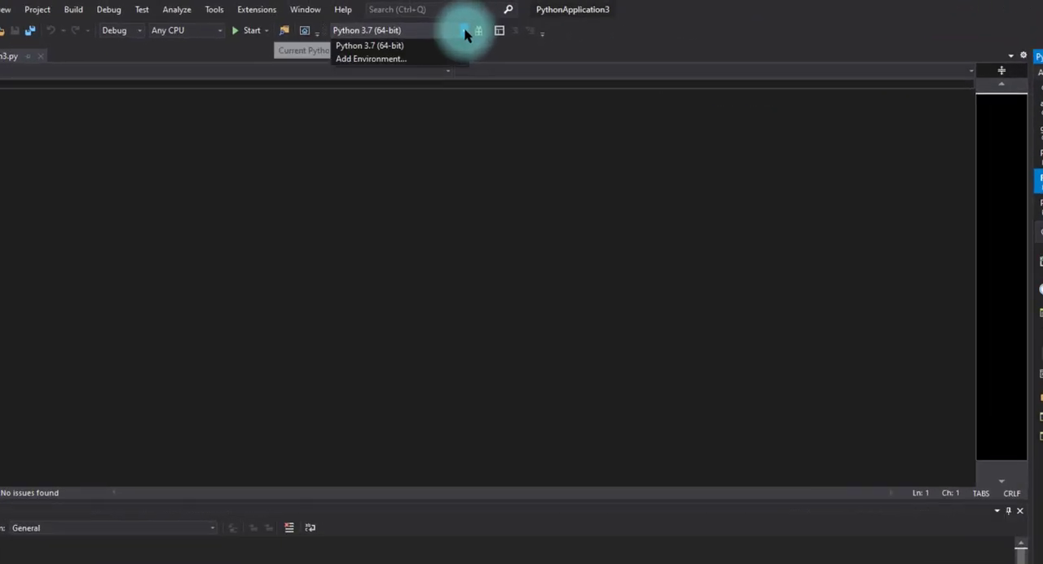
left_click(437, 25)
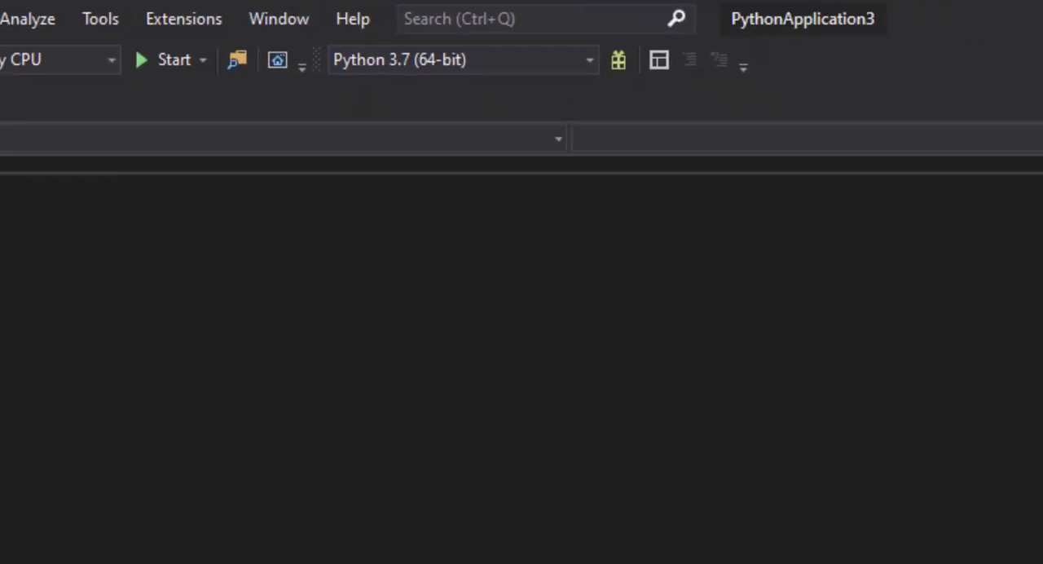
left_click(945, 163)
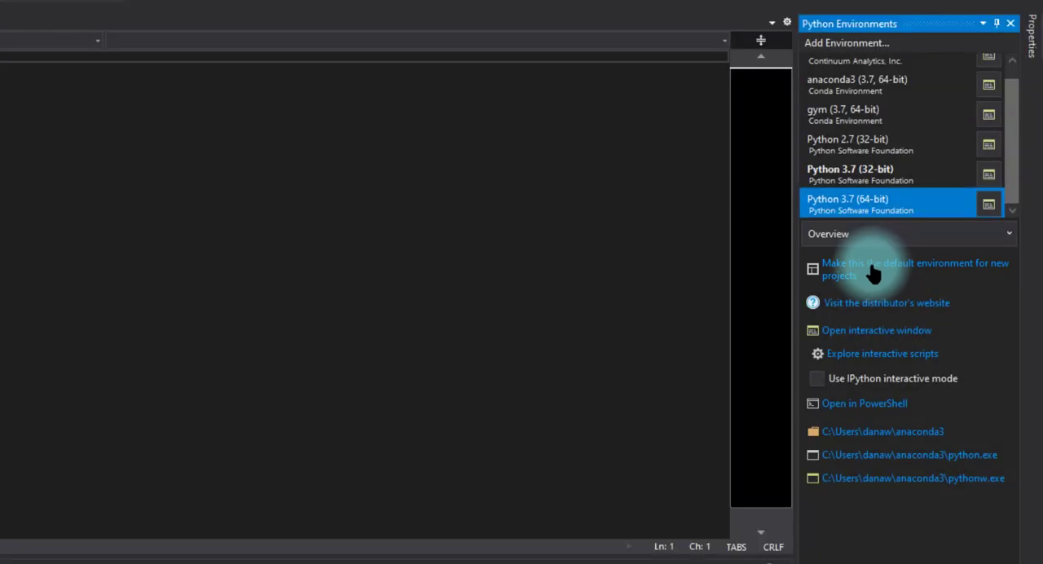
left_click(843, 278)
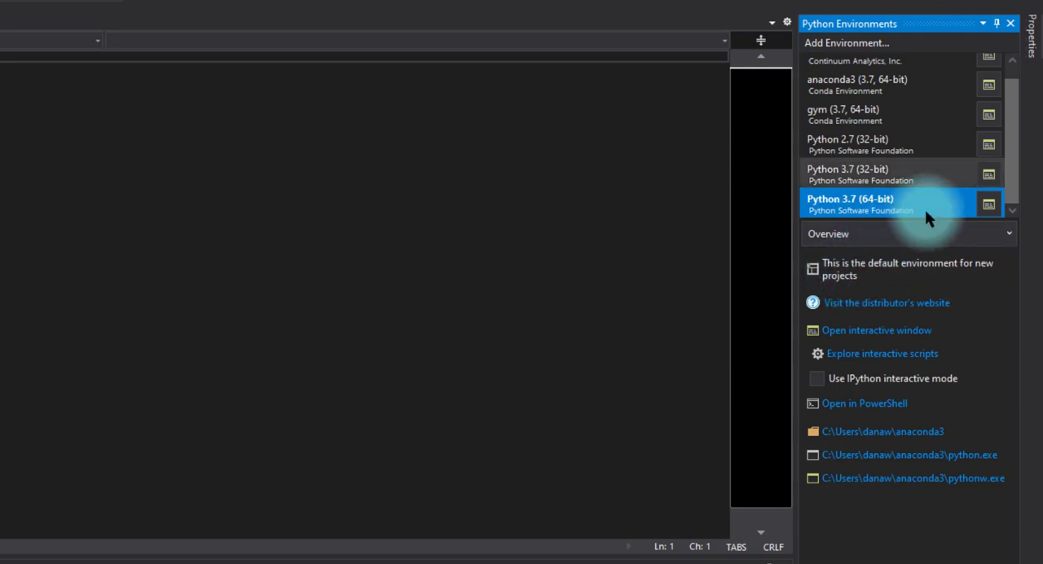
Step: Search the PyPI packages of the Python 3.7 (64-bit) environment for pygame and install it with pip install pygame
left_click(875, 233)
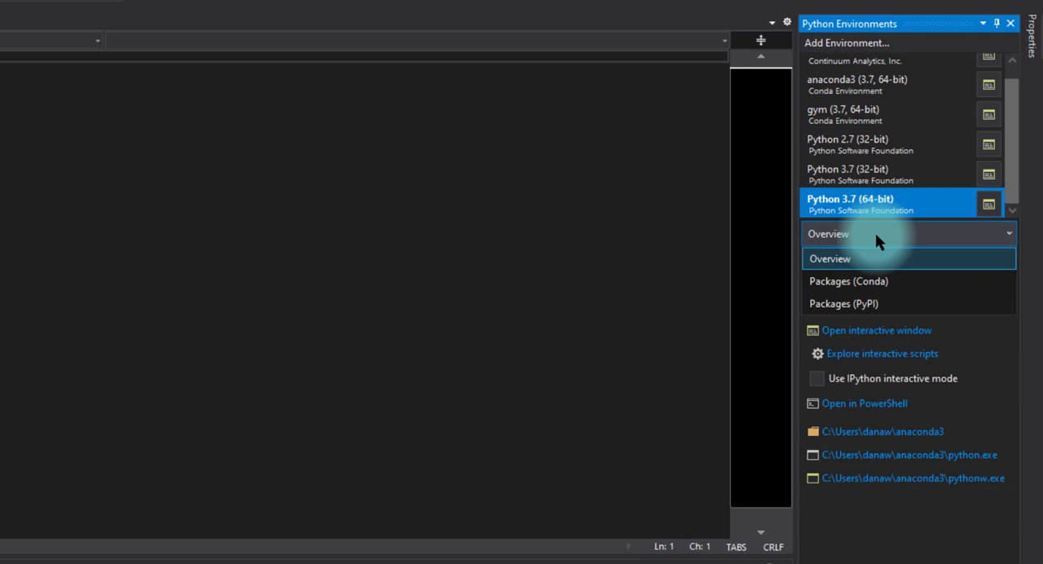
left_click(854, 304)
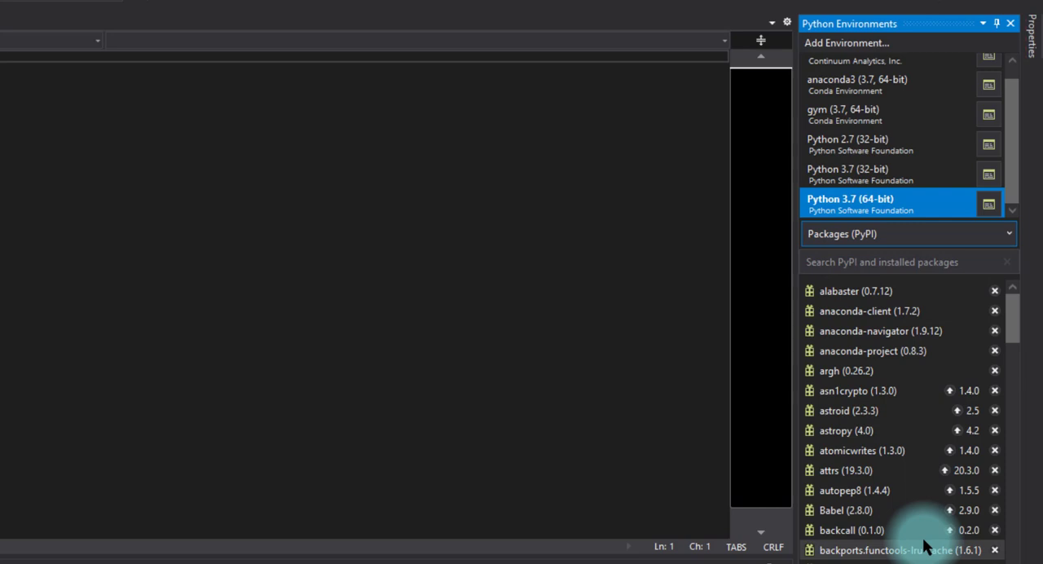
left_click(845, 261)
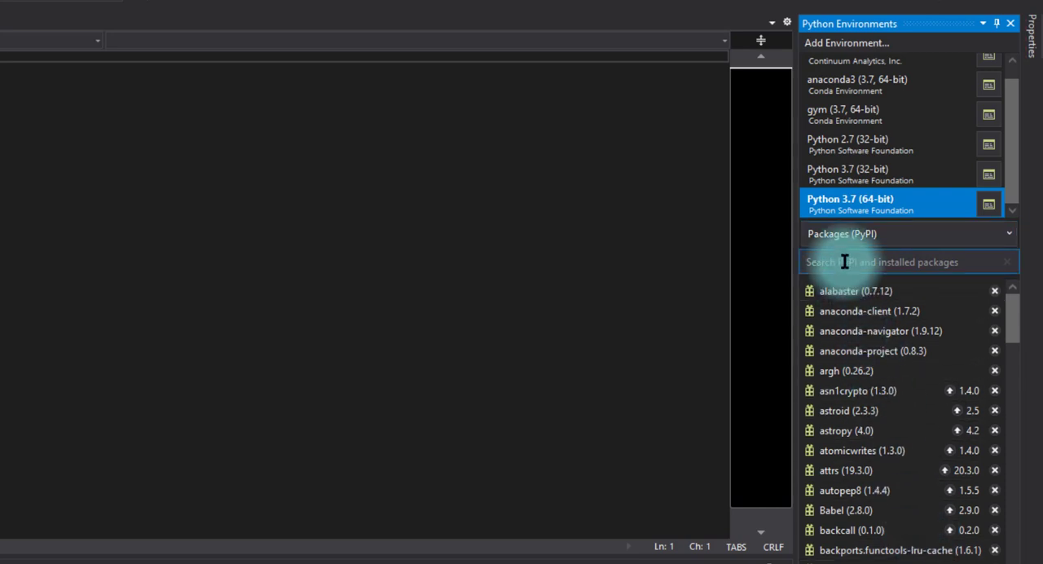
type("p")
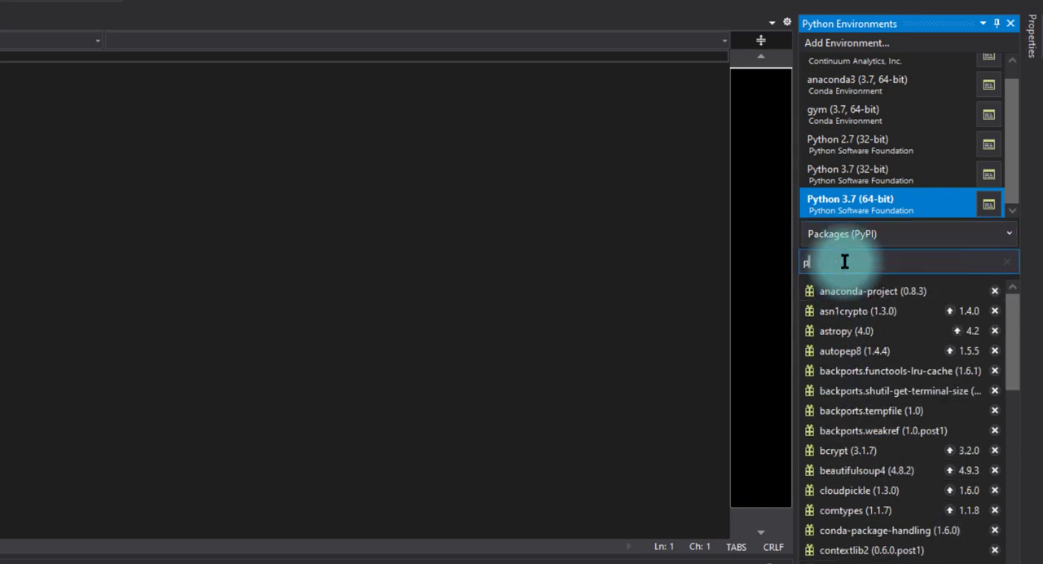
type("ygame")
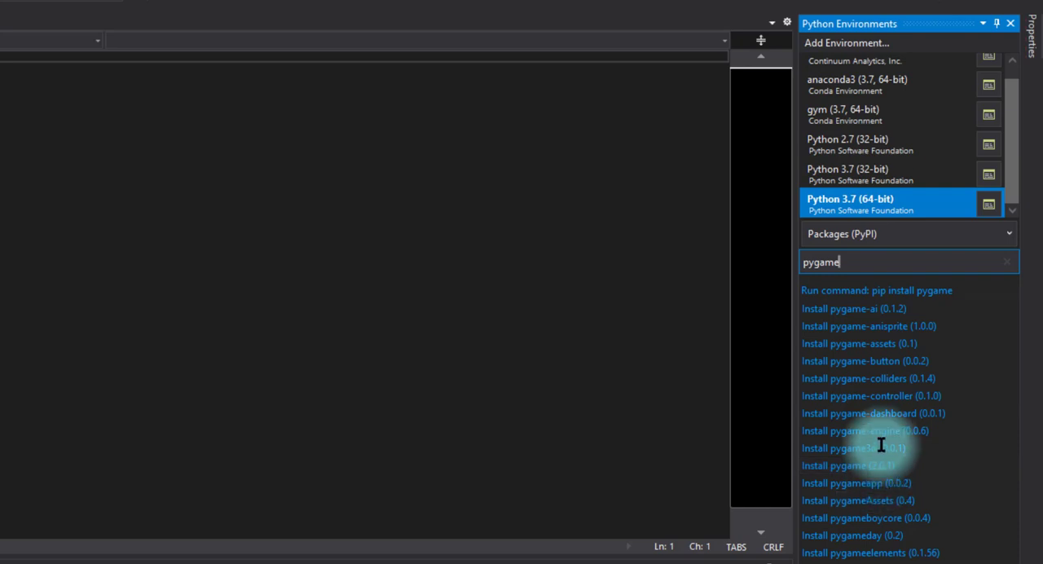
left_click(881, 290)
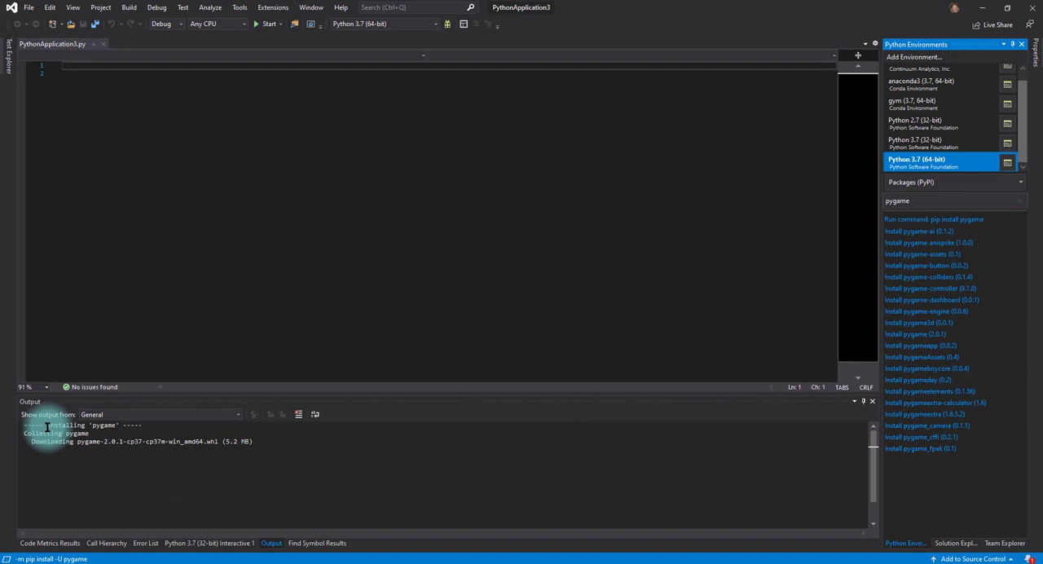
Step: Read the pygame installation log in the output from start to finish to check the install result
left_click_drag(25, 425, 148, 424)
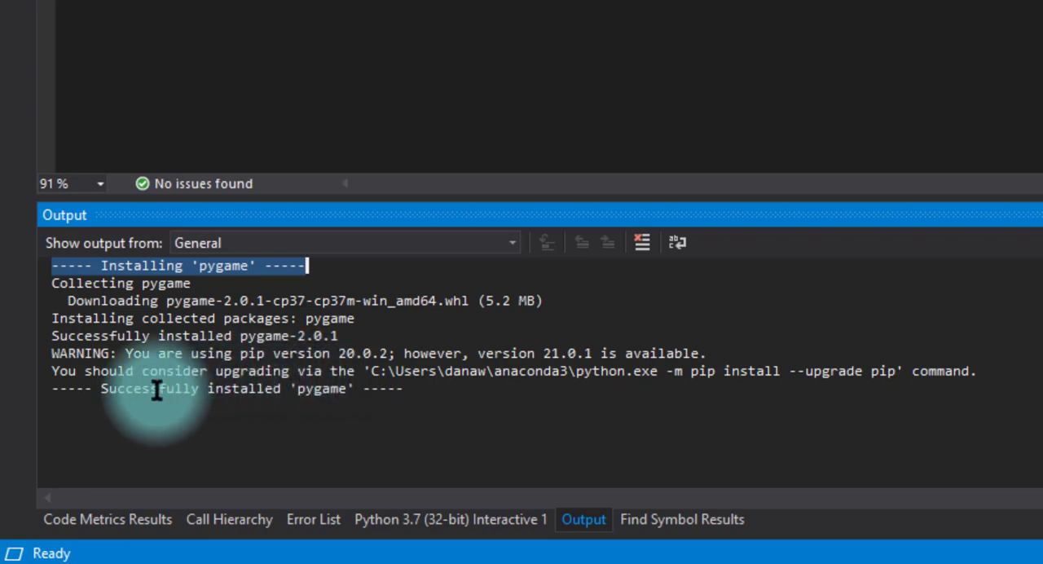
left_click_drag(61, 390, 424, 390)
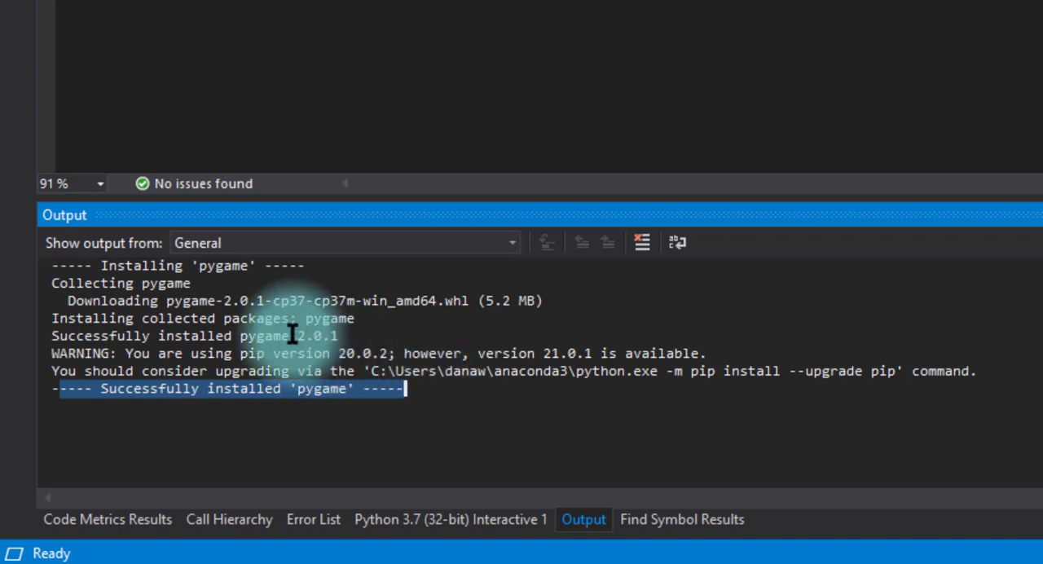
left_click_drag(135, 265, 278, 271)
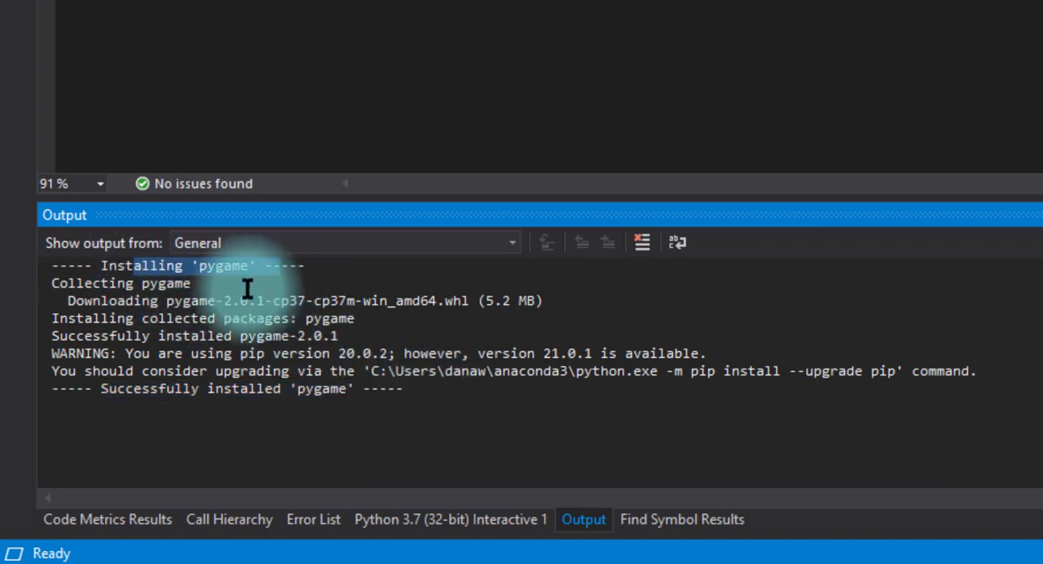
left_click_drag(60, 390, 423, 392)
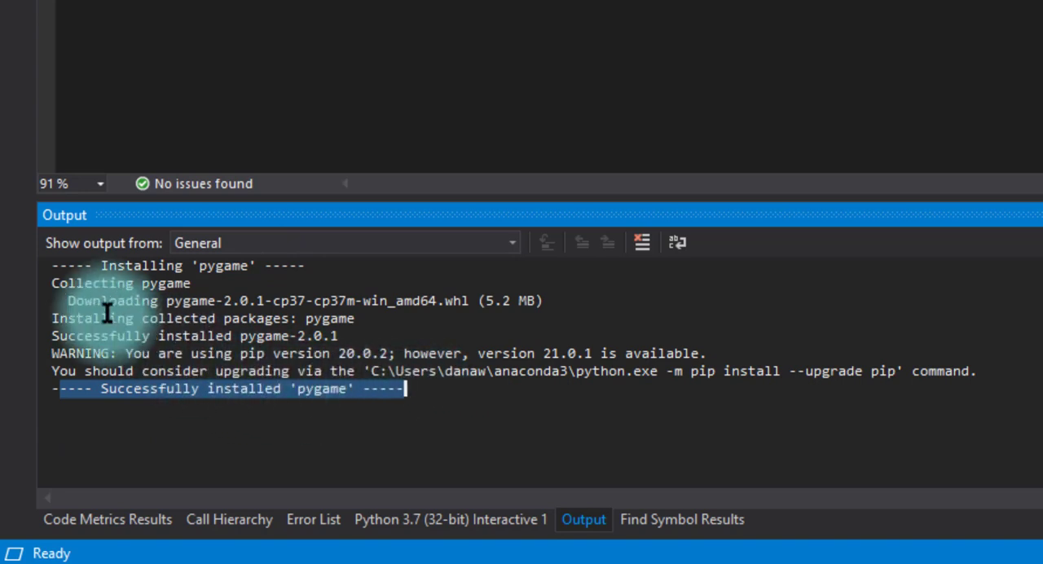
left_click_drag(49, 283, 42, 383)
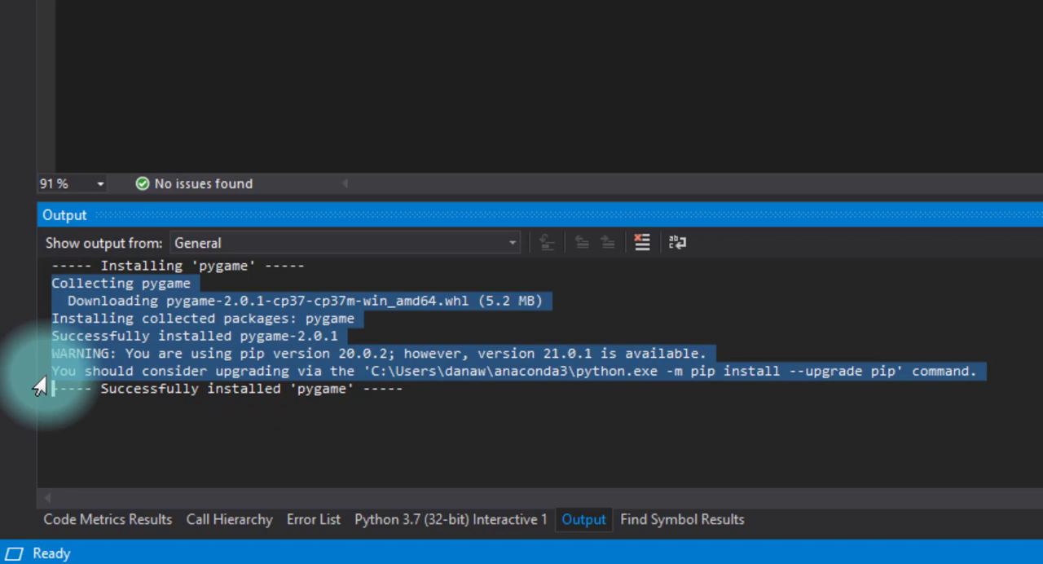
left_click(237, 336)
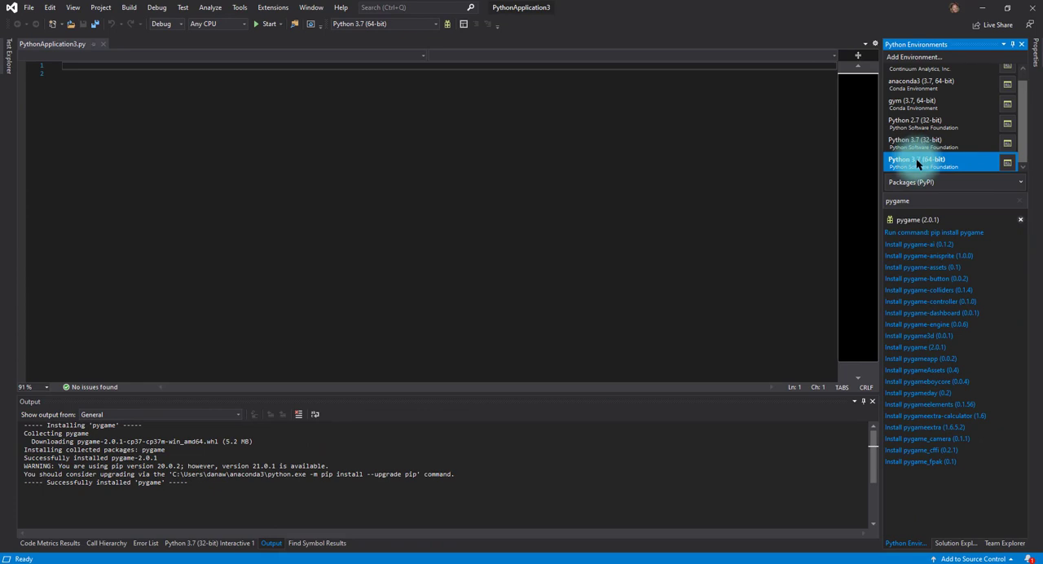
Step: Show the PyPI packages of Python 3.7 (64-bit), clear the pygame search and look through the full list of installed packages
left_click(916, 162)
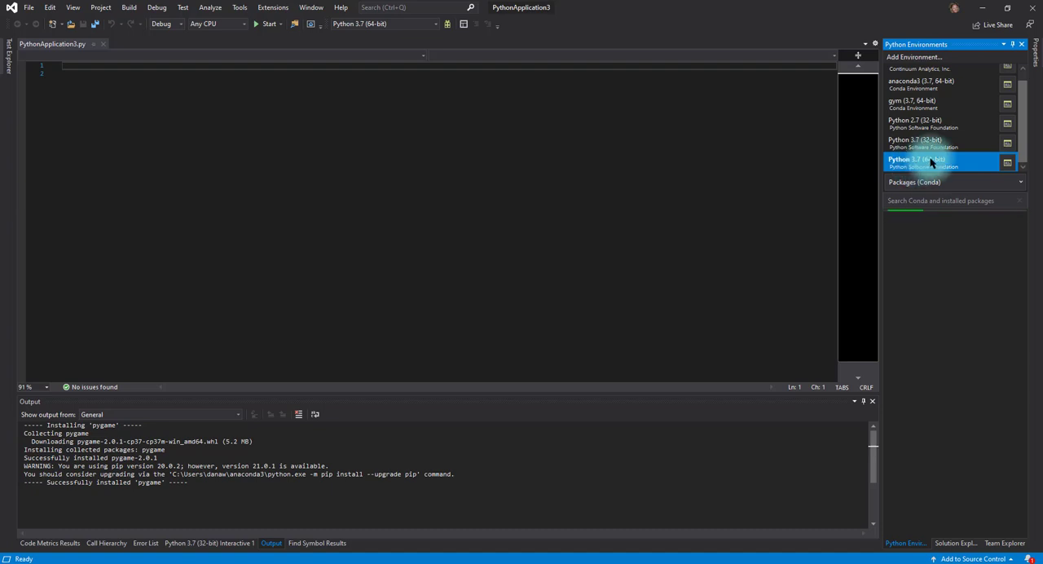
left_click(932, 182)
left_click(919, 226)
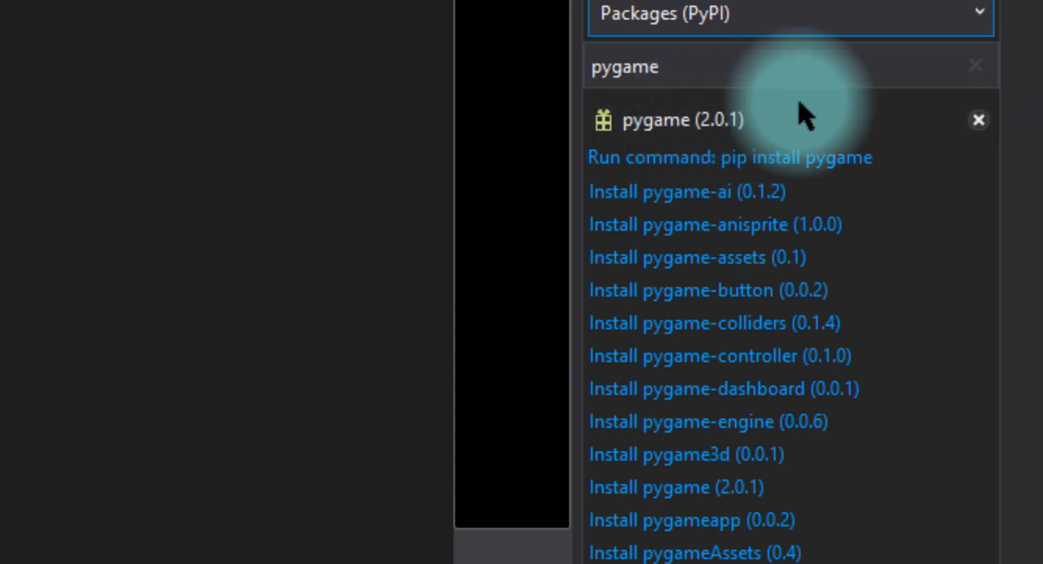
left_click(974, 67)
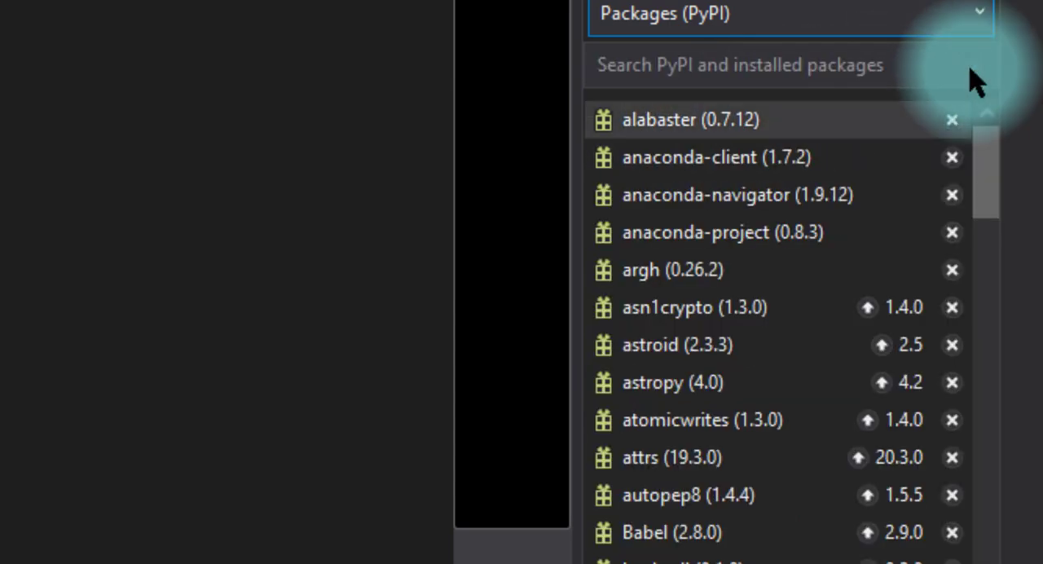
scroll(977, 81, "down", 13)
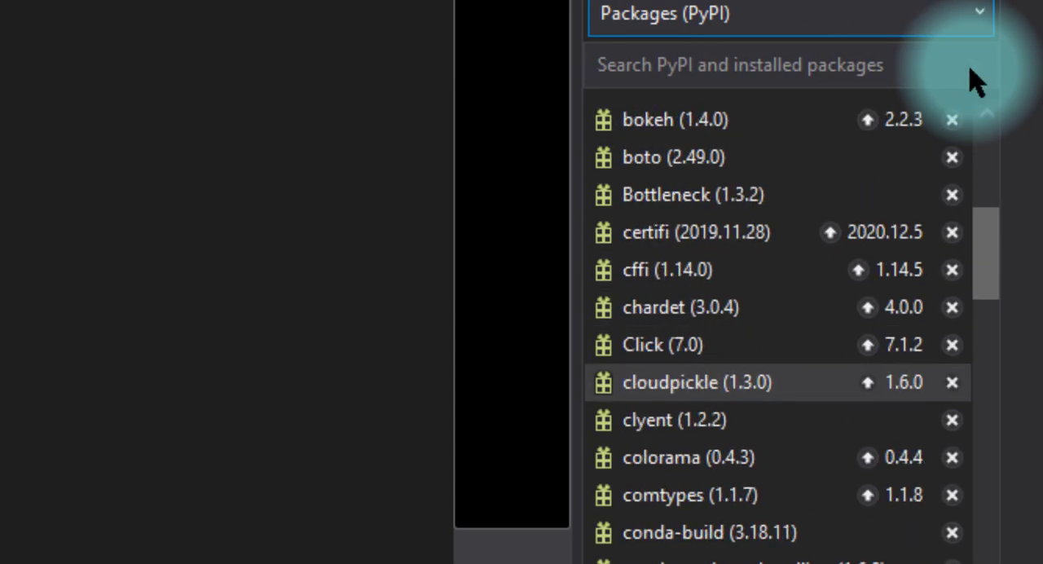
left_click_drag(995, 289, 982, 538)
scroll(896, 310, "up", 20)
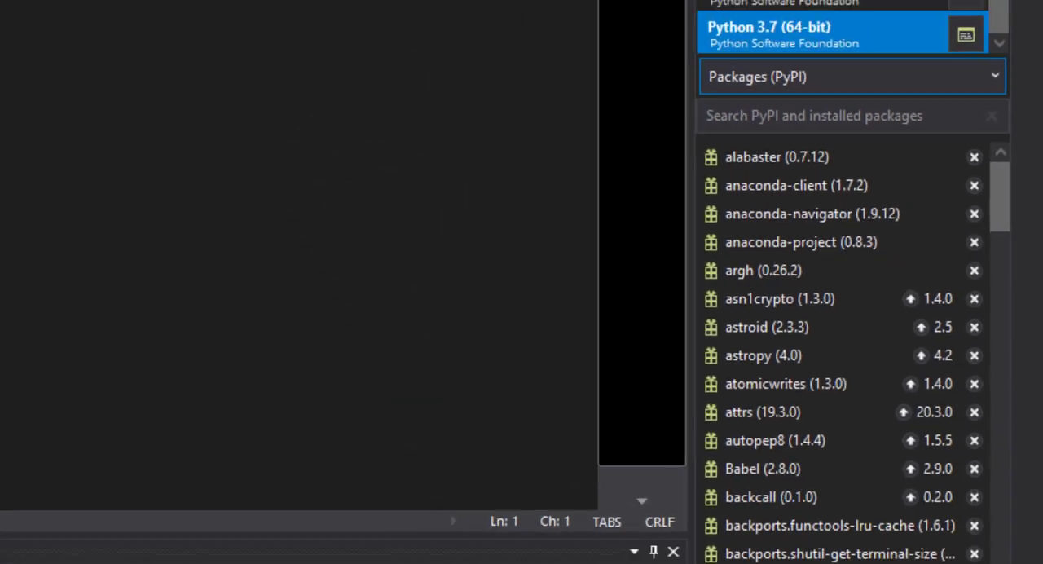
Step: Write print(4) on the first line of PythonApplication3.py, save the file, and run it, closing the console when it finishes
left_click(956, 548)
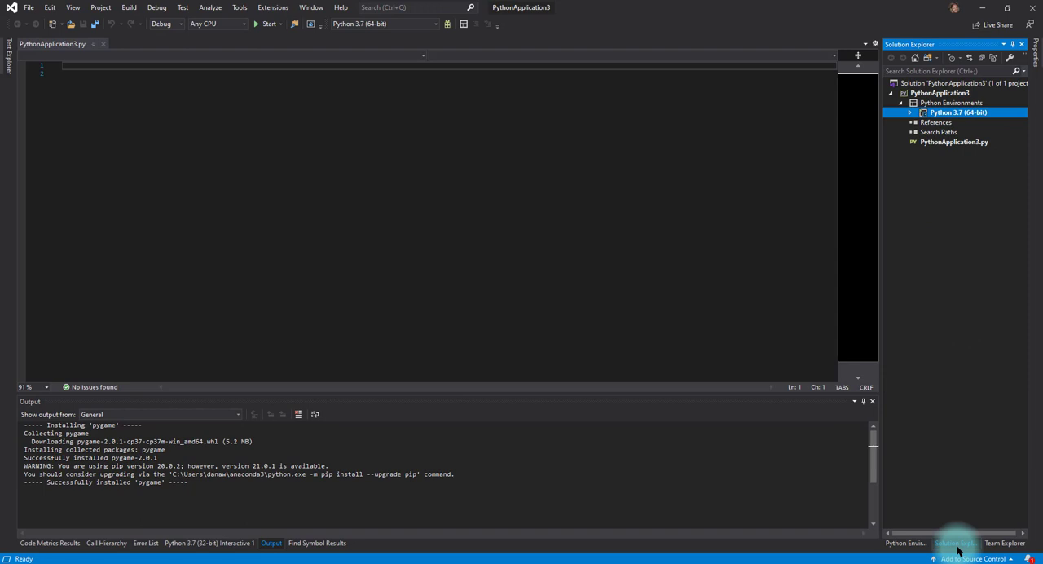
left_click(953, 142)
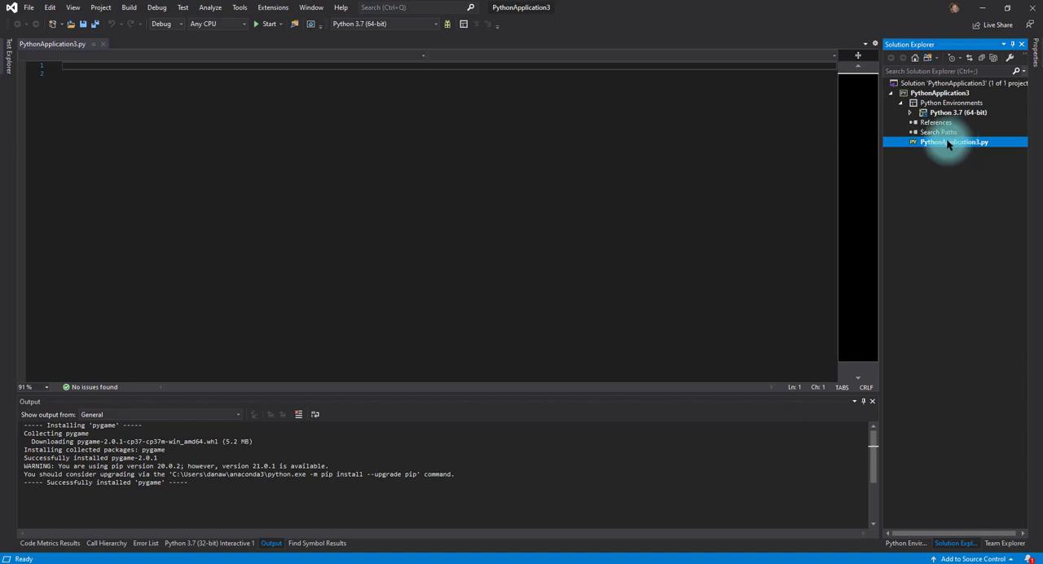
left_click(464, 130)
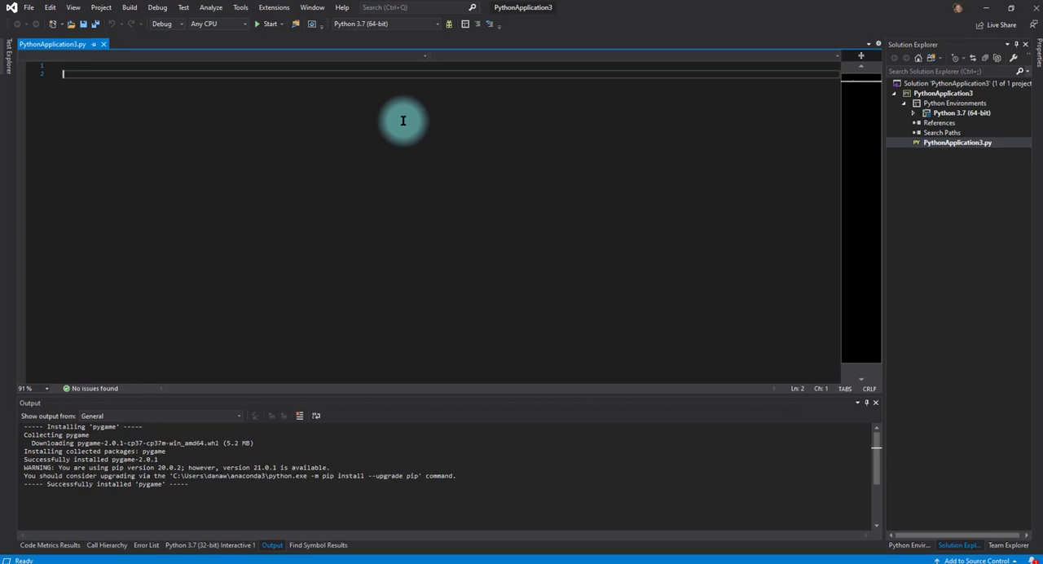
key("Up")
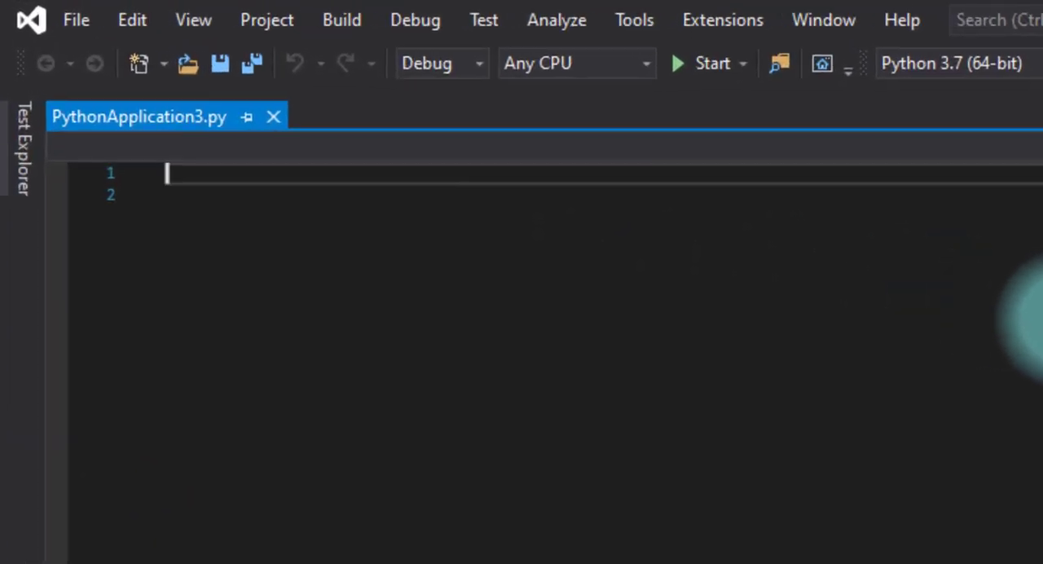
type("p")
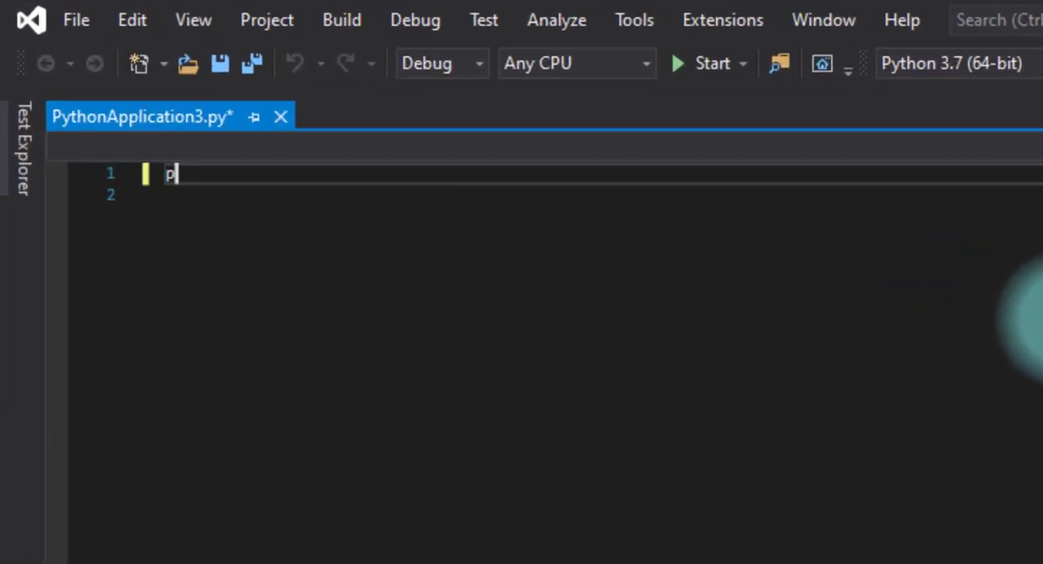
type("rint(4)")
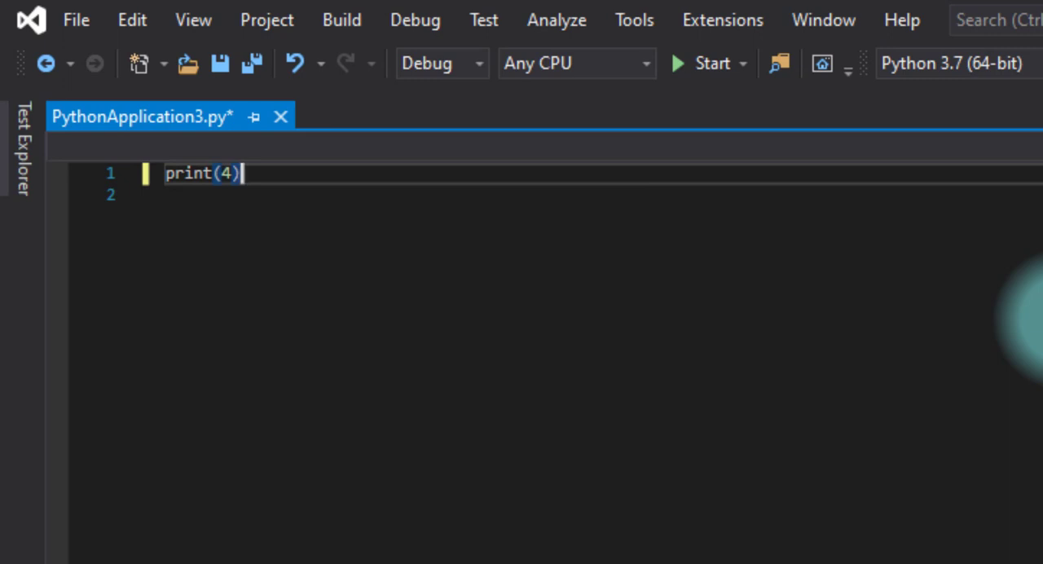
key("ctrl+s")
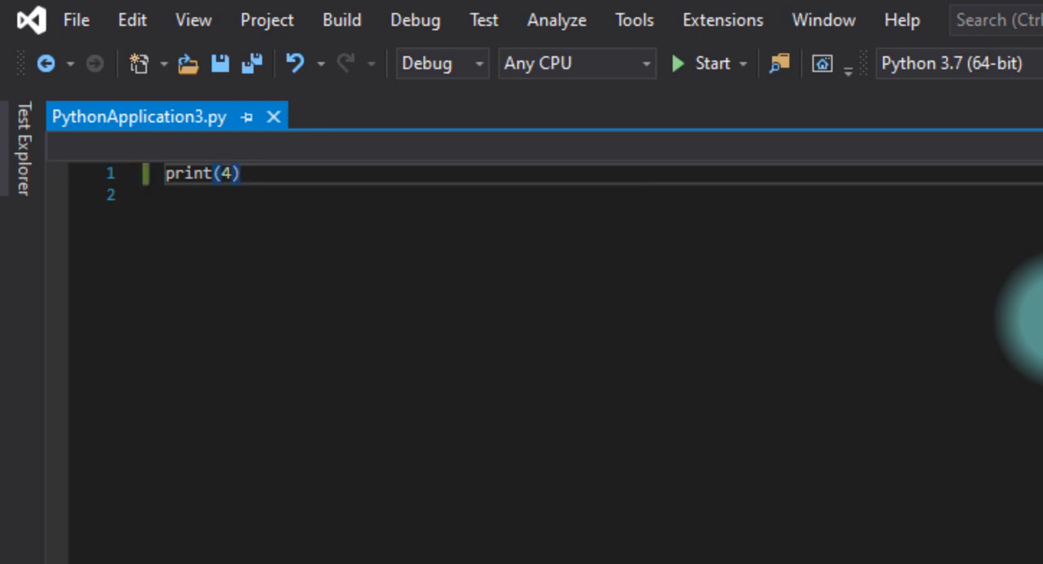
left_click(711, 65)
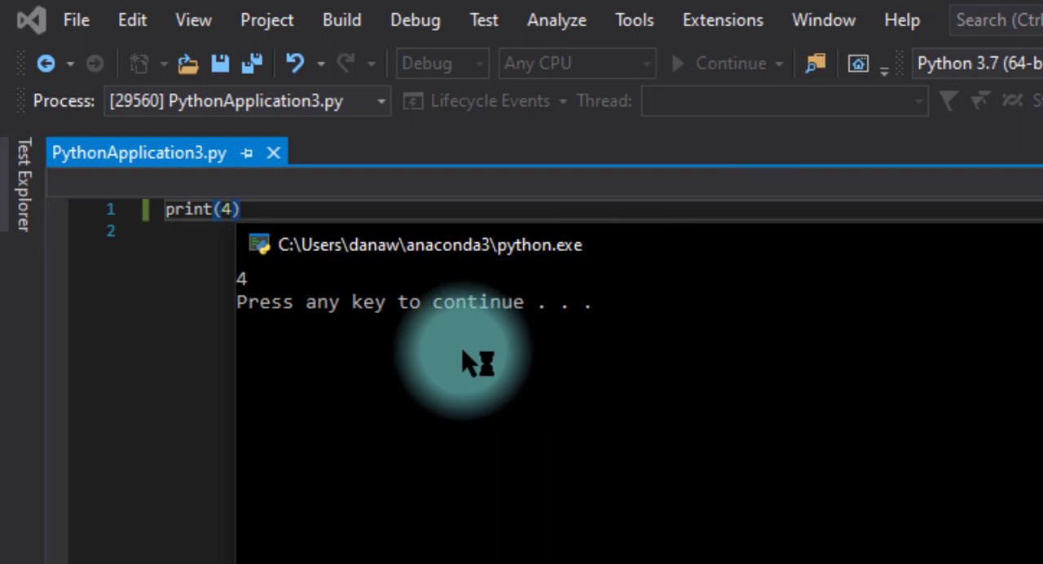
key("Return")
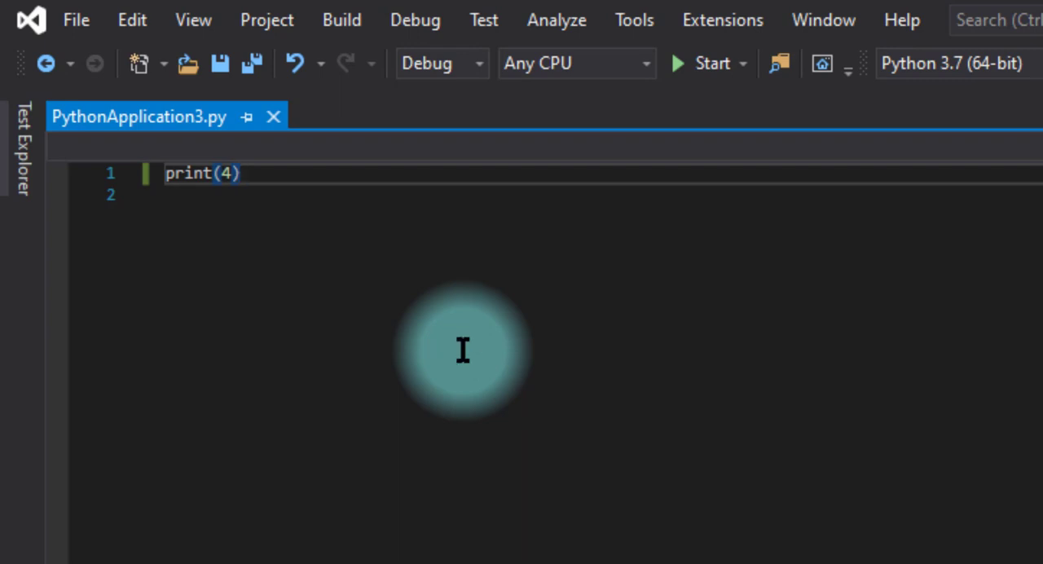
Step: Add import pygame and a blank line above print(4), save the script, and run it, closing the console when it finishes
key("Home")
key("Return")
key("Up")
key("Return")
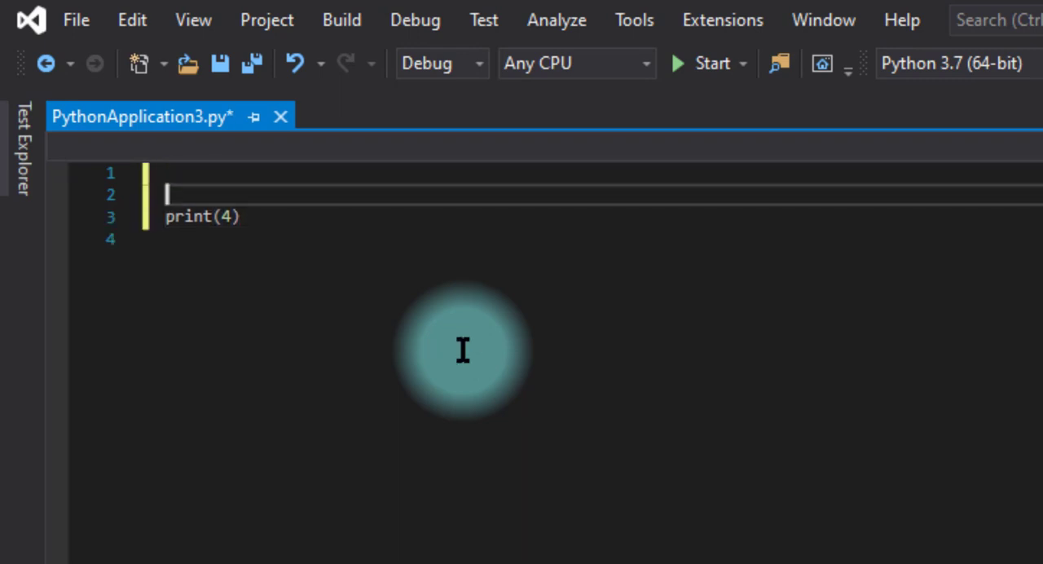
key("Up")
type("imp")
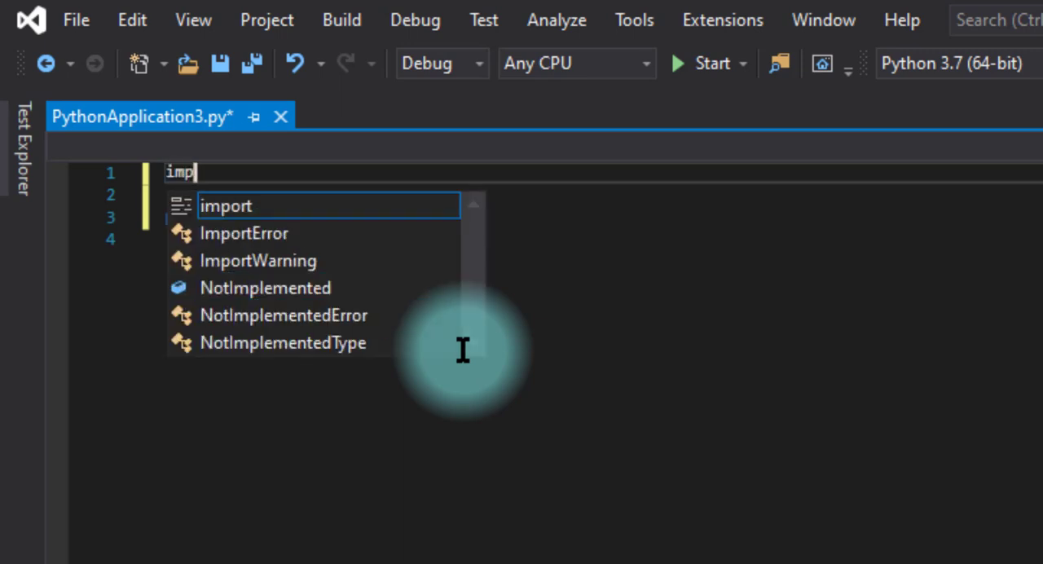
type("ort pygame")
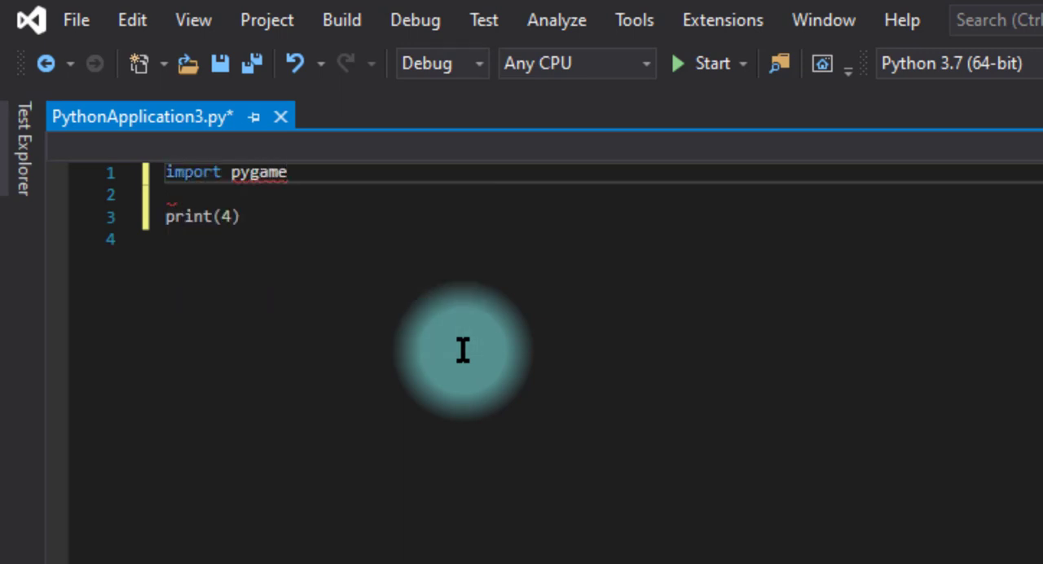
key("Down")
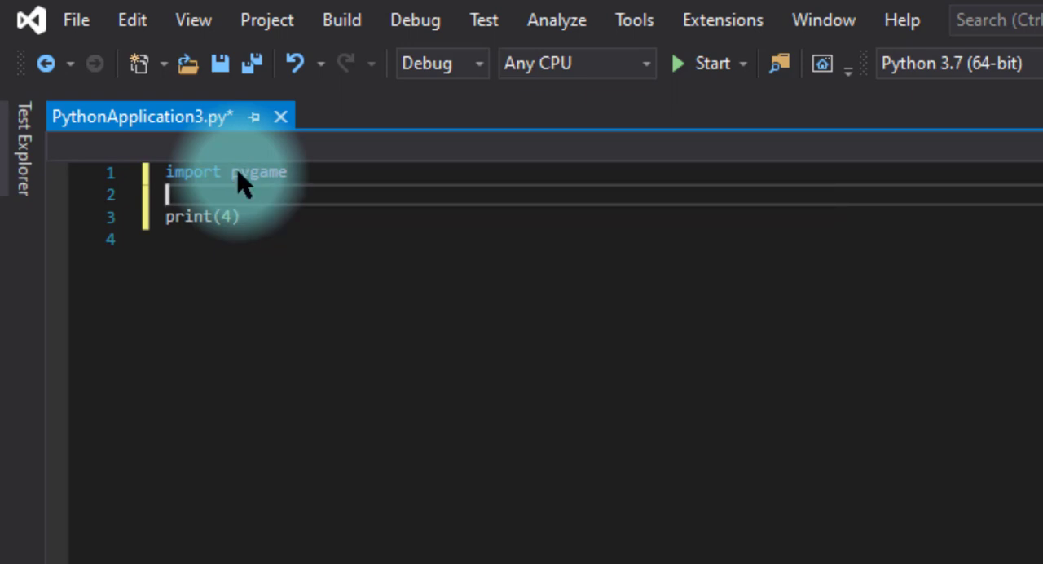
key("ctrl+s")
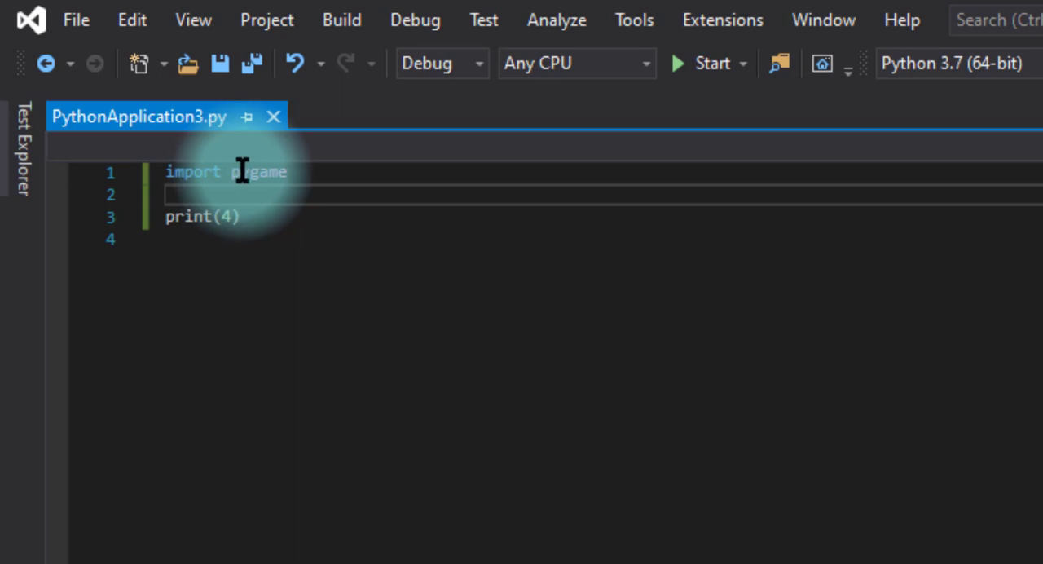
left_click(708, 63)
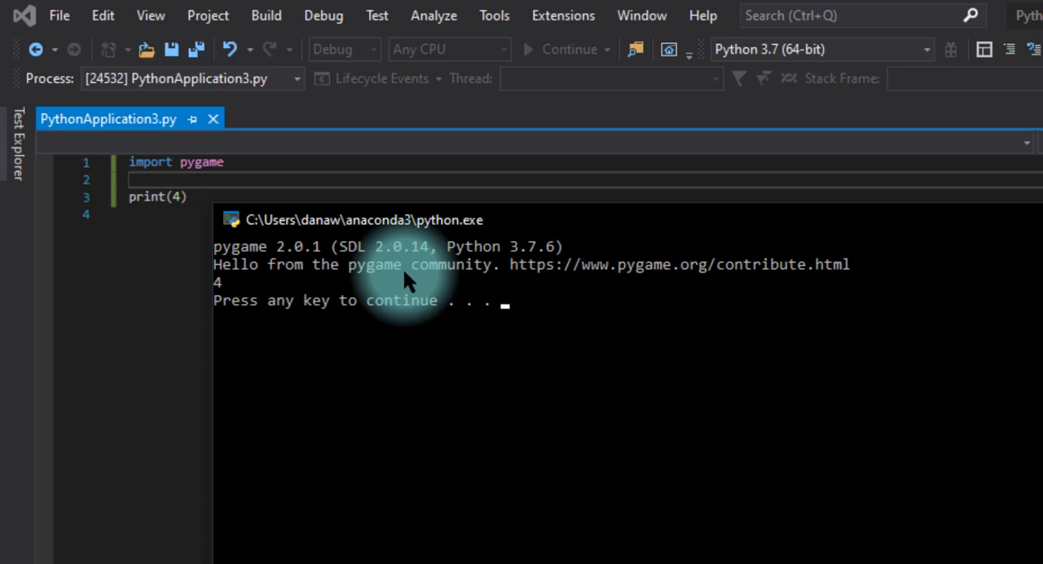
key("Return")
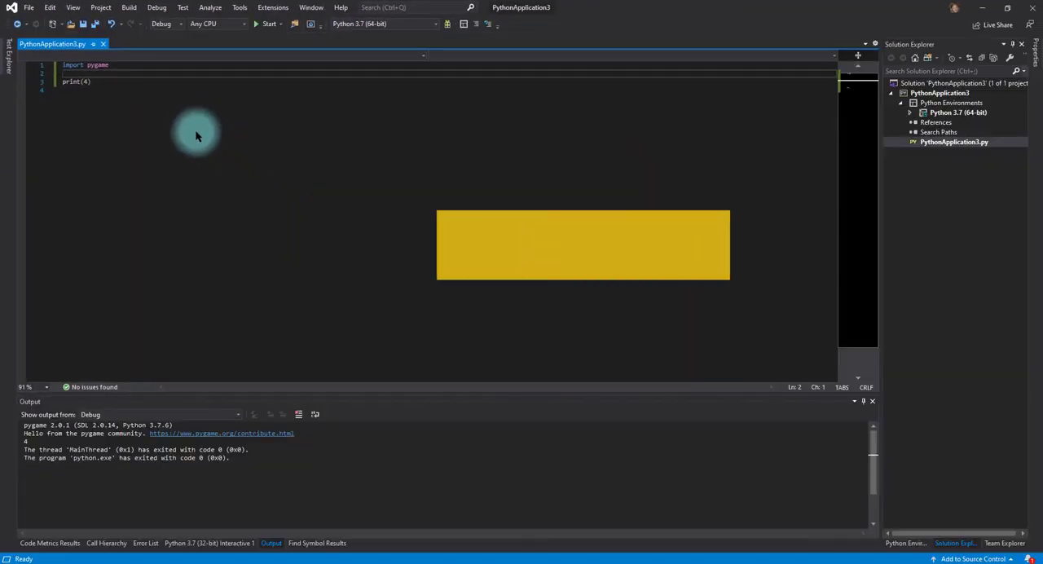